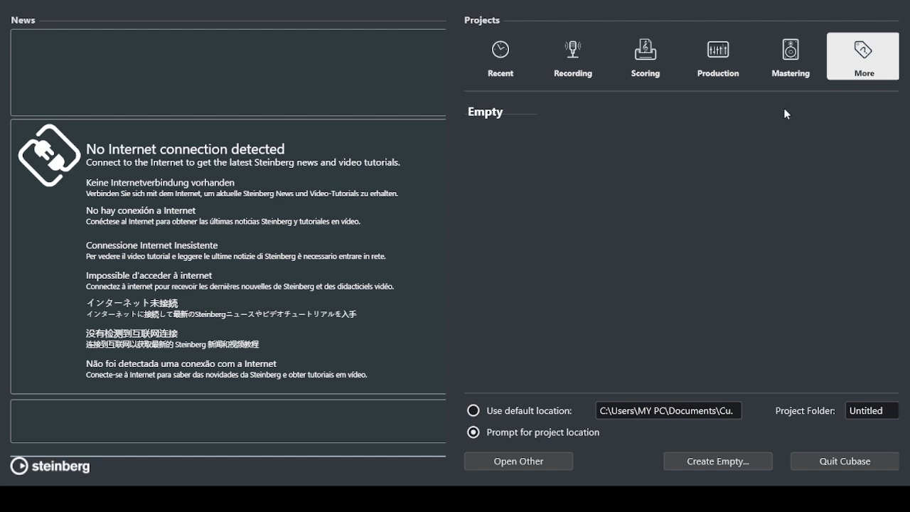
# Step: Browse the Mastering, Production and More template lists, then select Electro Production
pyautogui.click(789, 65)
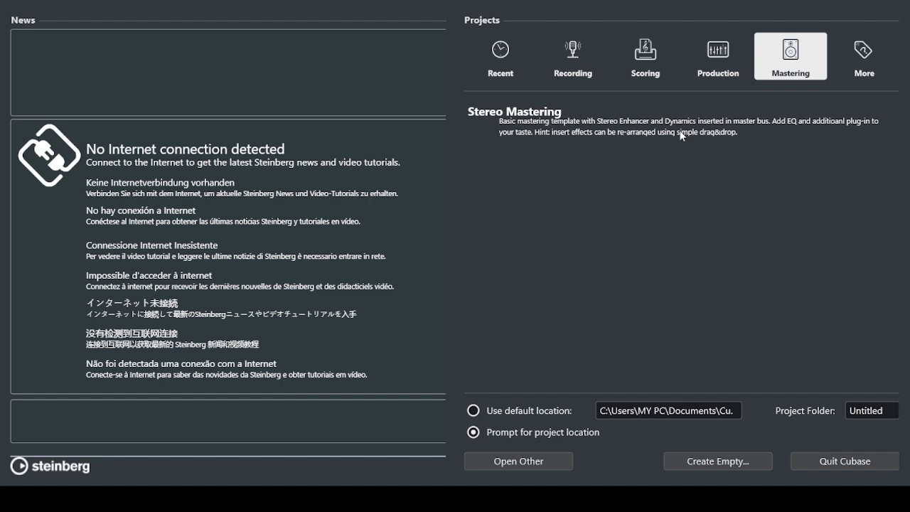
pyautogui.click(715, 53)
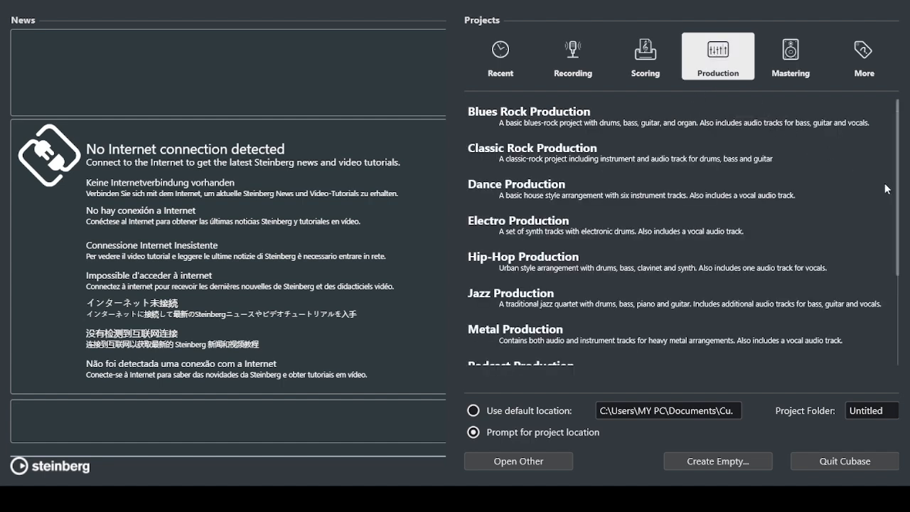
pyautogui.click(869, 71)
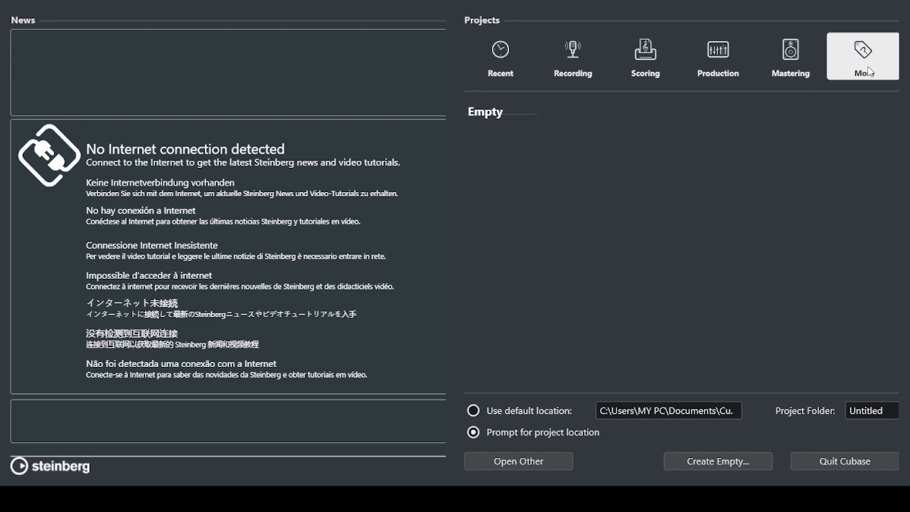
pyautogui.click(712, 68)
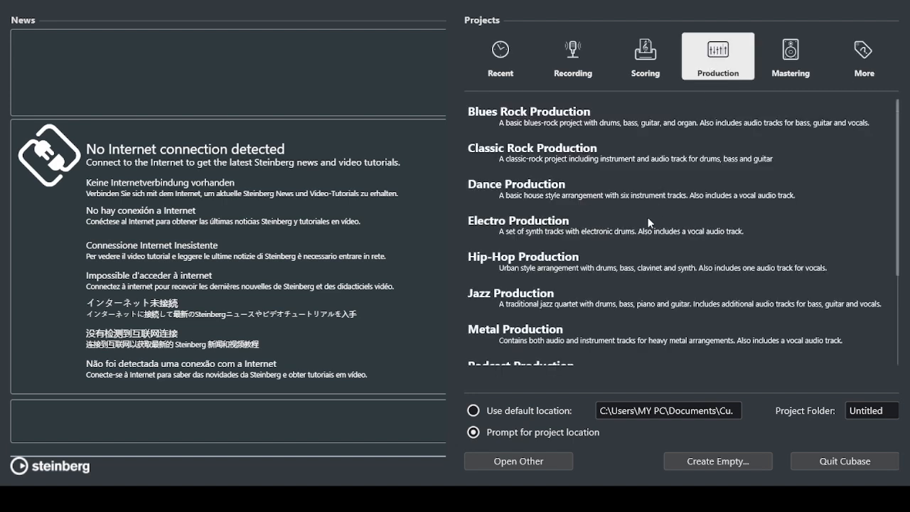
pyautogui.click(583, 235)
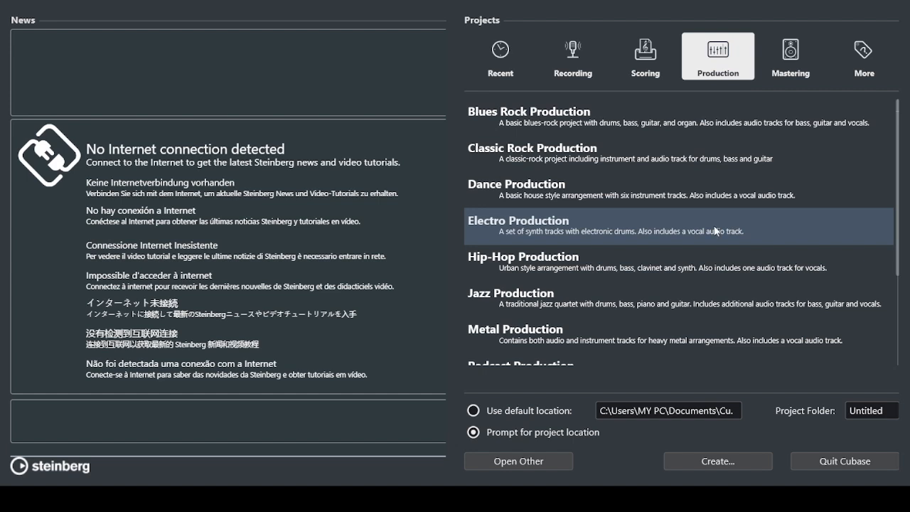
# Step: Preview the Clean and Distortion Guitar + Vocal Recording templates, then create an empty project
pyautogui.click(645, 55)
pyautogui.click(567, 77)
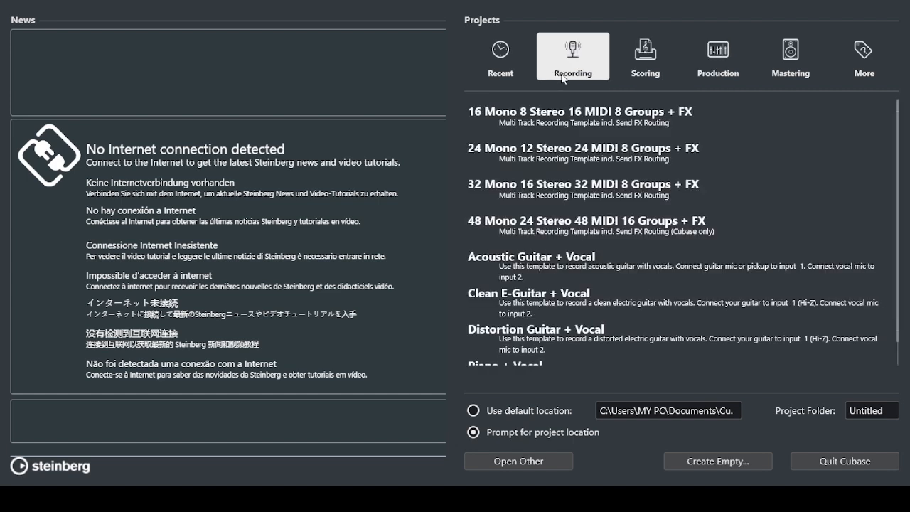
pyautogui.click(614, 304)
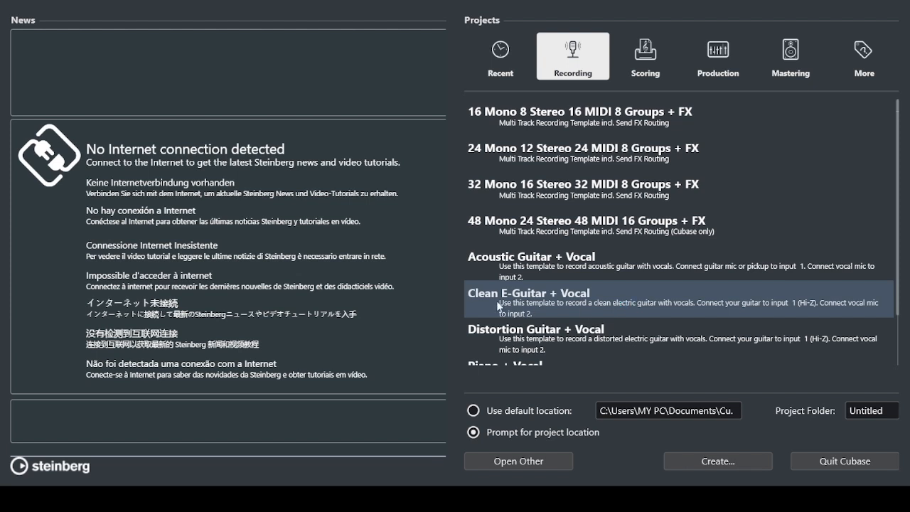
pyautogui.click(532, 333)
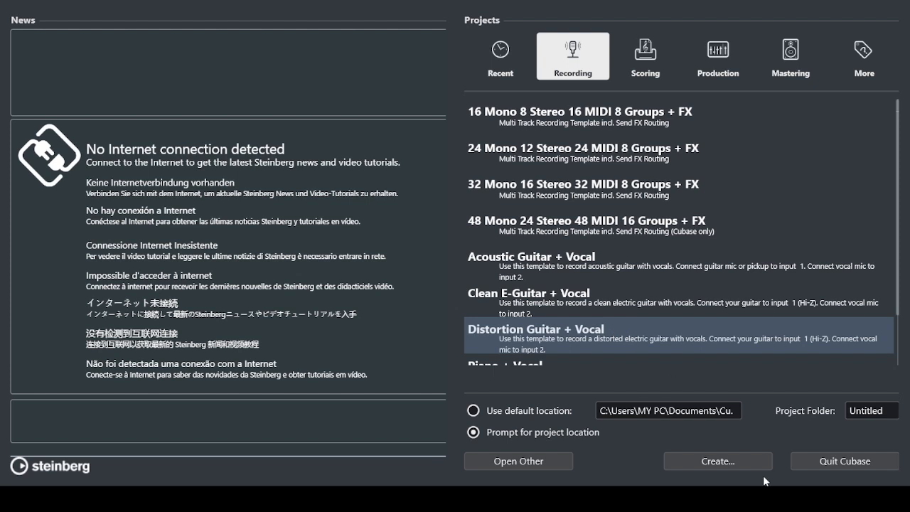
pyautogui.click(862, 51)
pyautogui.click(721, 463)
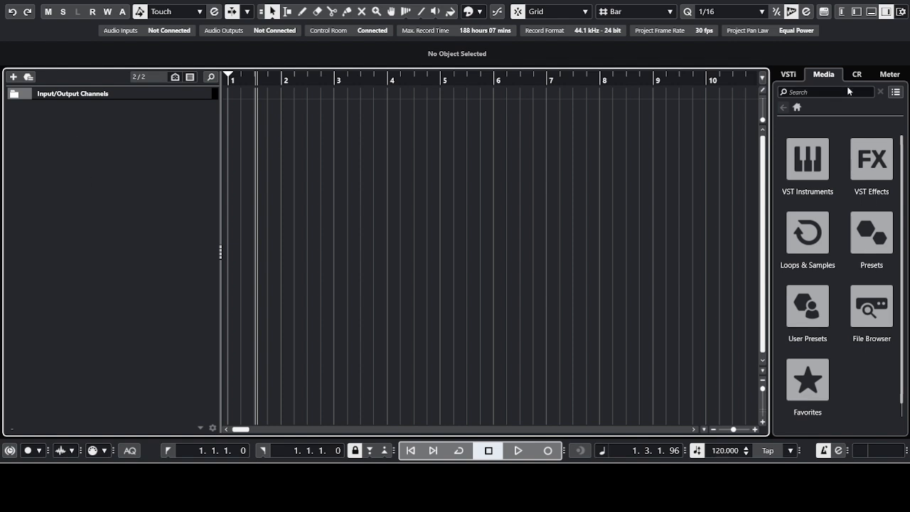
# Step: Browse the VST Instruments list and add a new audio track, Audio 01
pyautogui.click(808, 161)
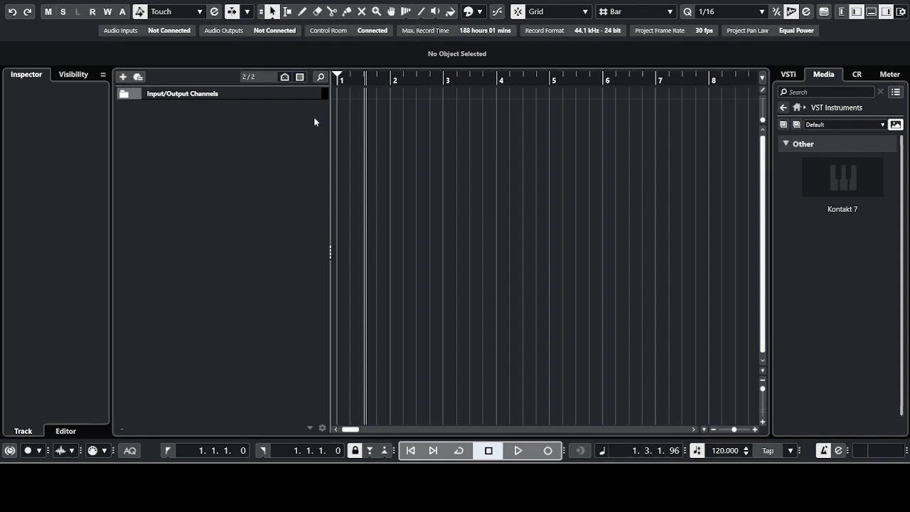
pyautogui.click(504, 351)
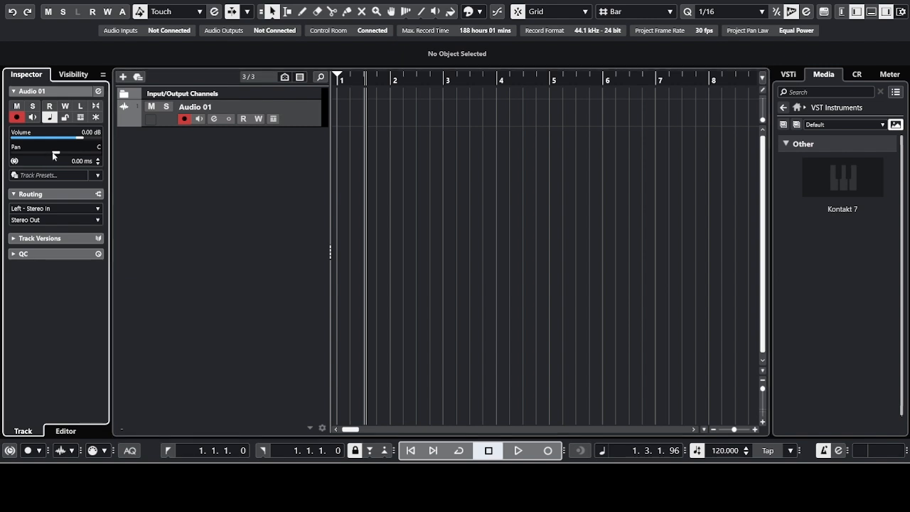
# Step: Pan Audio 01 to R57 and show its channel strip in the left zone
pyautogui.moveTo(52, 152); pyautogui.dragTo(77, 153)
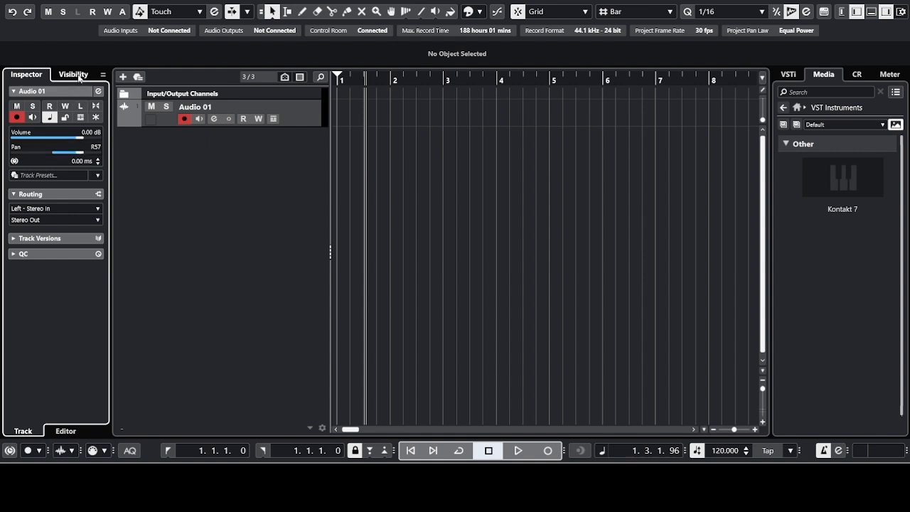
pyautogui.click(79, 78)
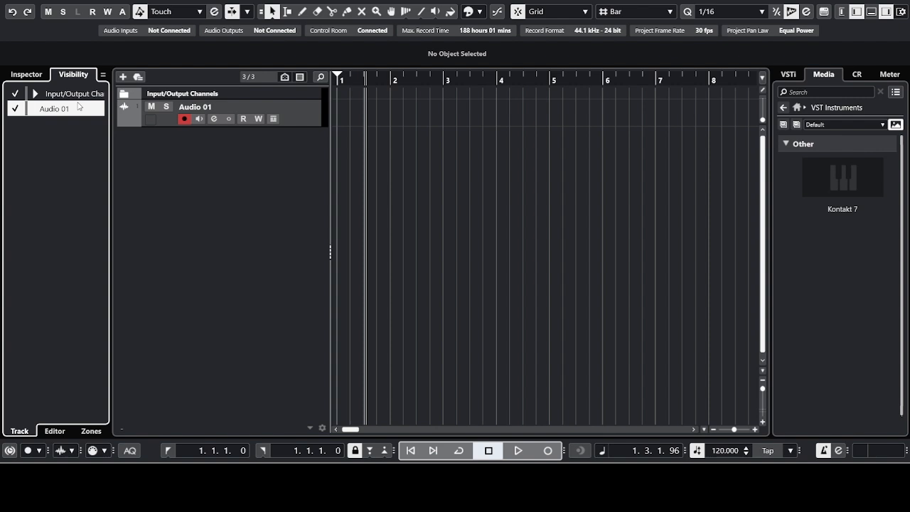
pyautogui.click(31, 76)
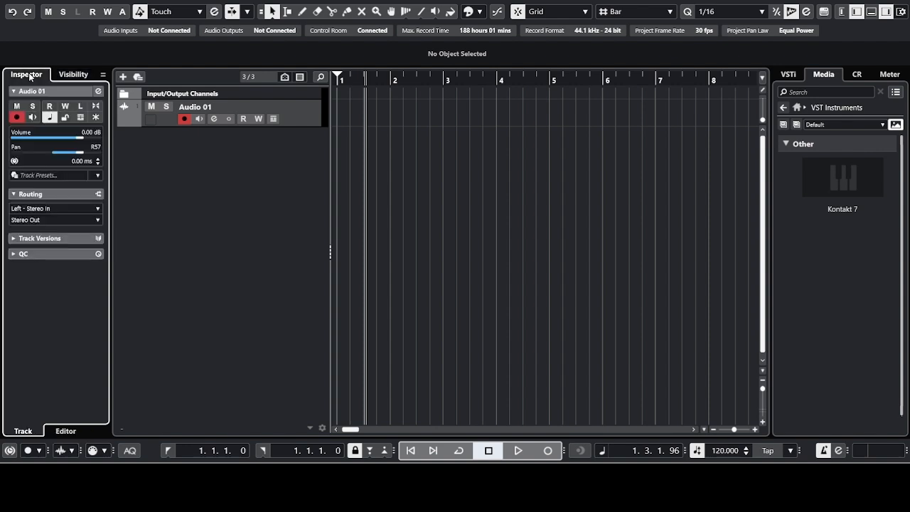
pyautogui.click(844, 16)
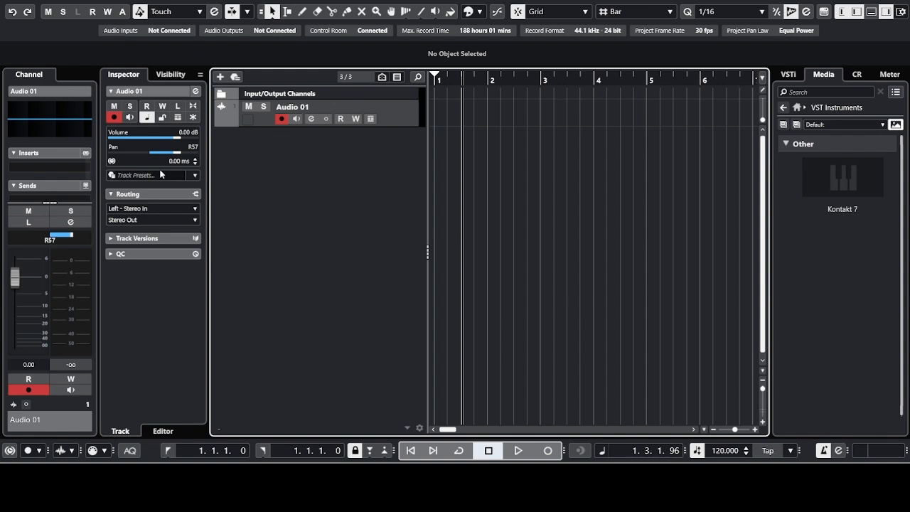
# Step: Set Audio 01's channel fader to 1.92 dB
pyautogui.click(21, 281)
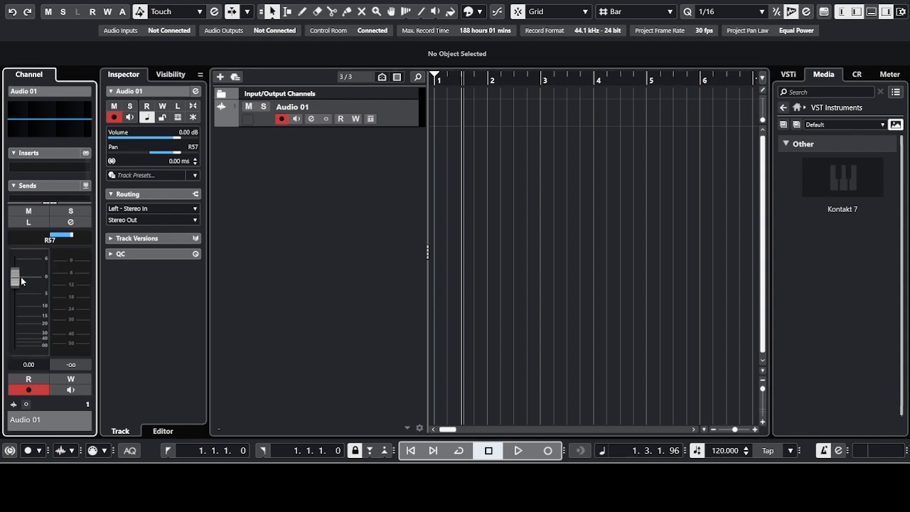
pyautogui.moveTo(21, 281)
pyautogui.mouseDown()
pyautogui.moveTo(18, 313)
pyautogui.moveTo(18, 283)
pyautogui.mouseUp()
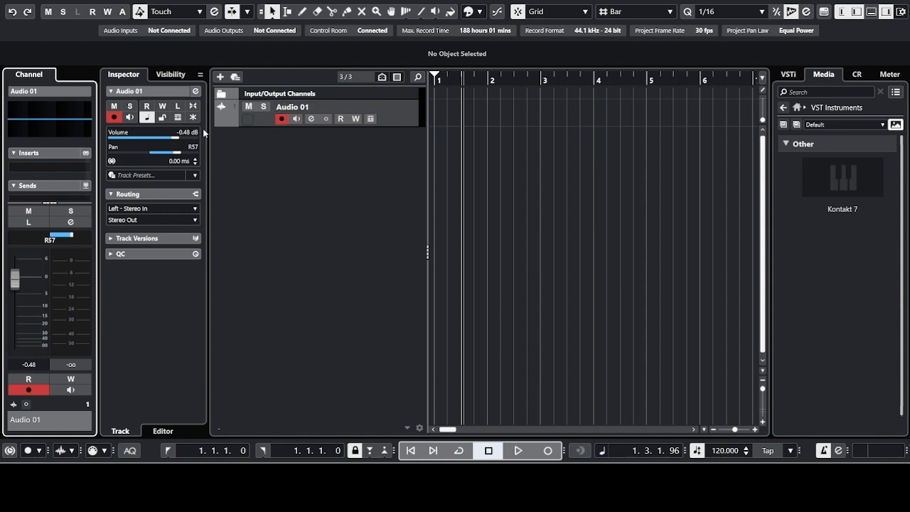
pyautogui.moveTo(13, 281)
pyautogui.mouseDown()
pyautogui.moveTo(13, 339)
pyautogui.moveTo(14, 274)
pyautogui.mouseUp()
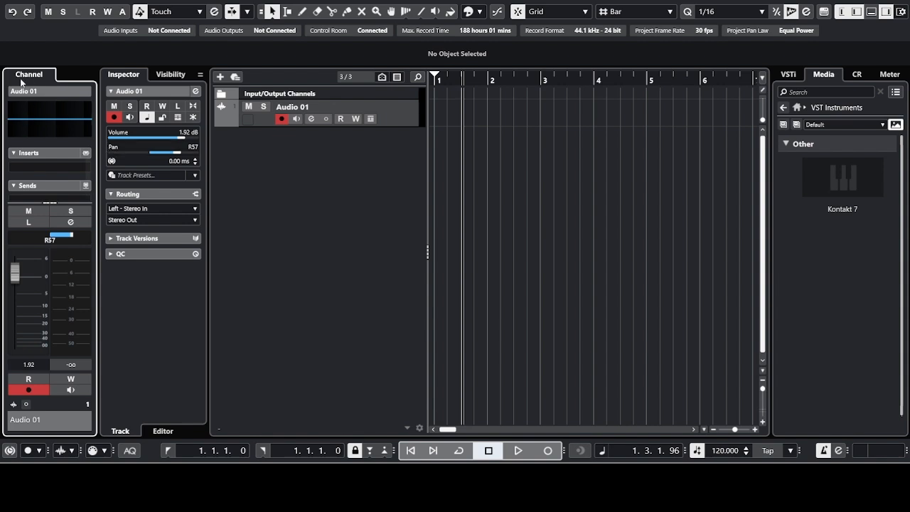
pyautogui.click(326, 133)
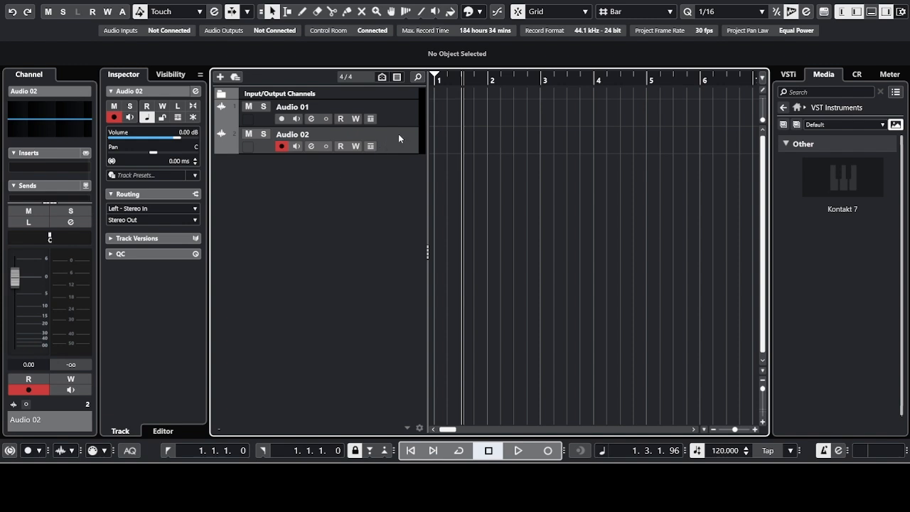
# Step: Add Instrument Track 01, try its fader, mute and solo, then undo the added tracks with Ctrl+Z
pyautogui.click(222, 76)
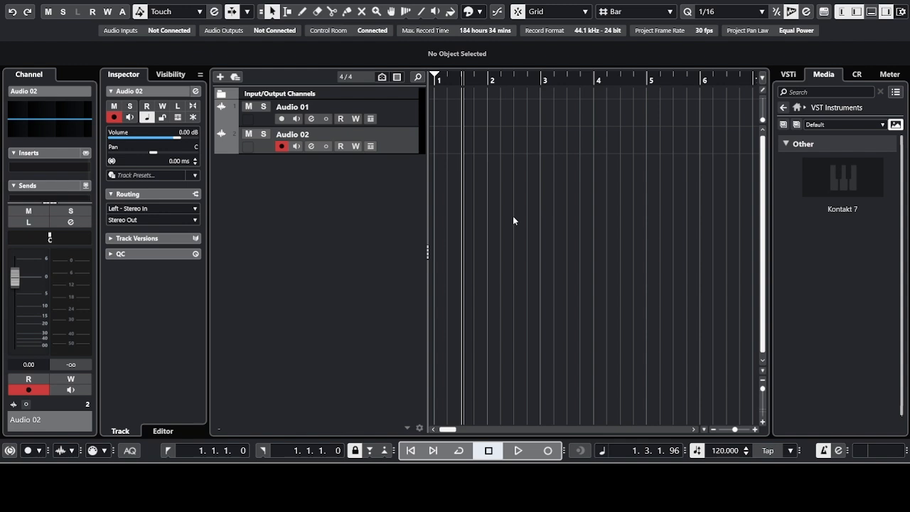
pyautogui.click(532, 350)
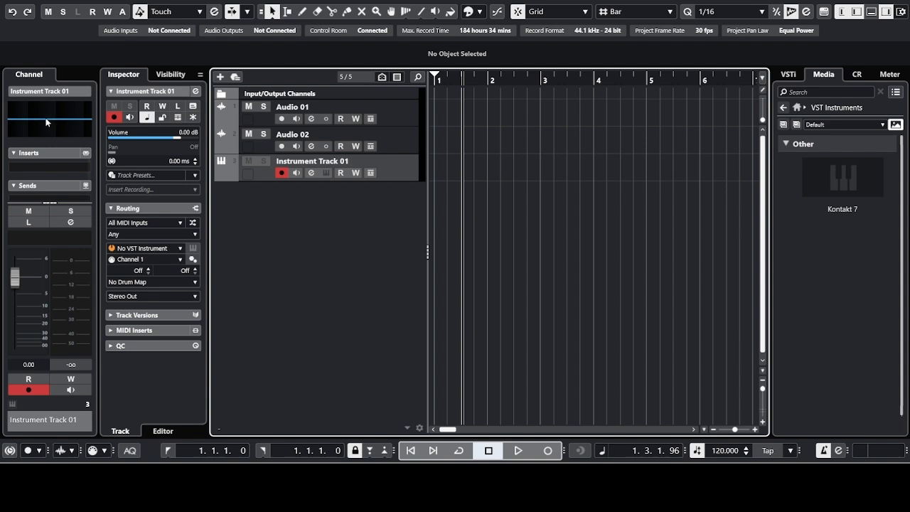
pyautogui.moveTo(24, 284); pyautogui.dragTo(17, 278)
pyautogui.click(28, 210)
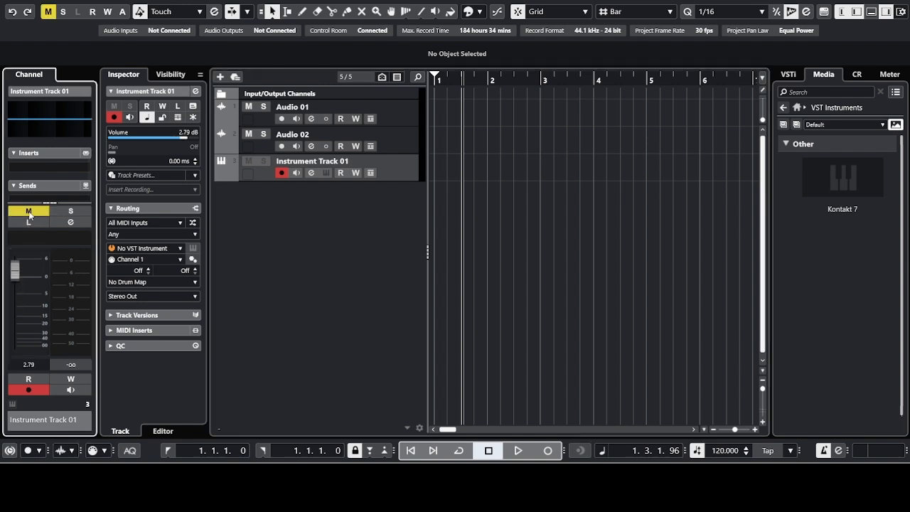
pyautogui.click(69, 210)
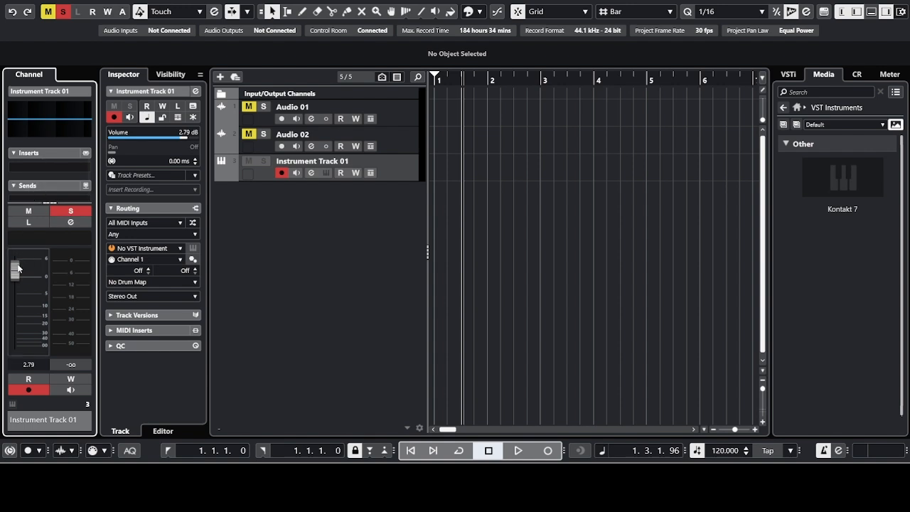
pyautogui.moveTo(14, 275); pyautogui.dragTo(13, 277)
pyautogui.click(234, 241)
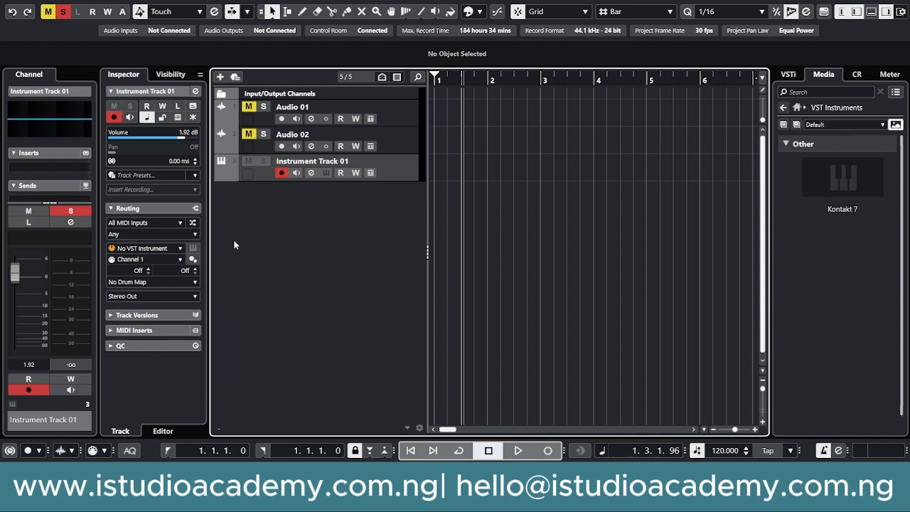
pyautogui.hotkey('ctrl', 'z')
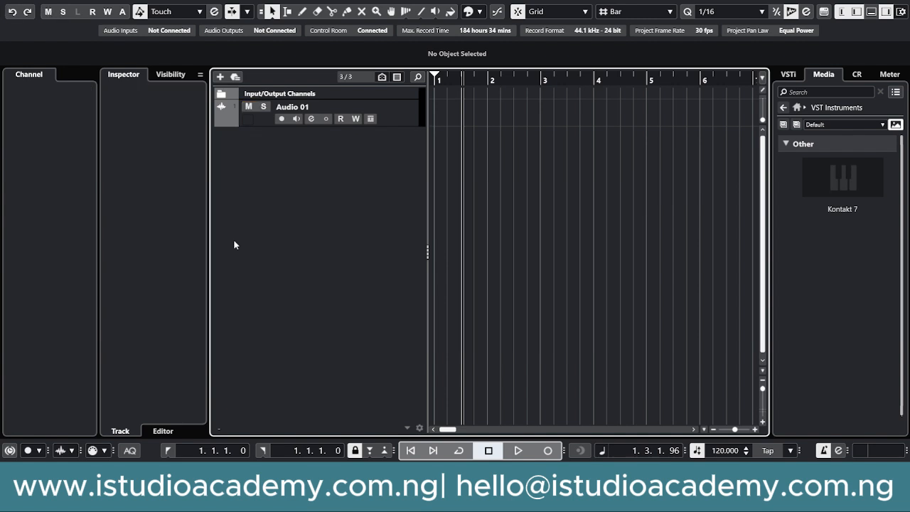
# Step: Redo to restore Audio 02 and hide the channel strip and Inspector panels
pyautogui.click(27, 12)
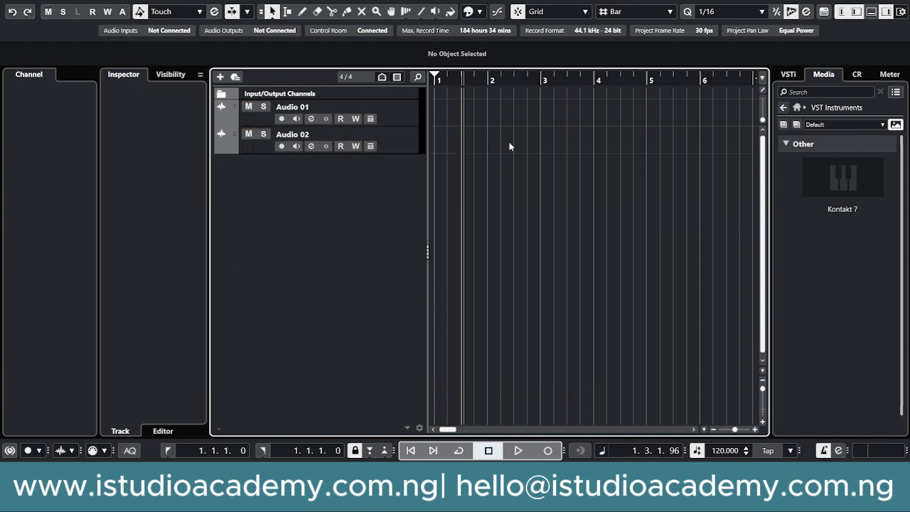
pyautogui.click(841, 12)
pyautogui.click(857, 12)
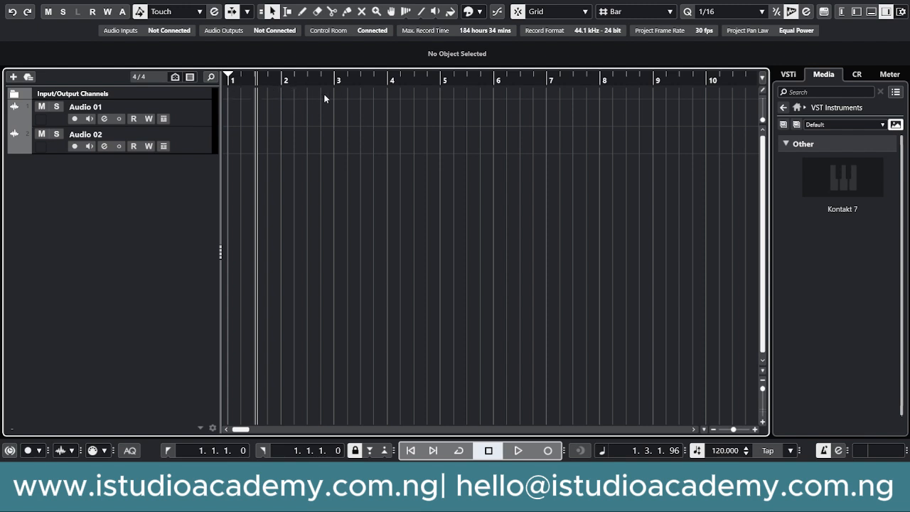
# Step: Record-enable Audio 02 and widen the track list column
pyautogui.click(192, 118)
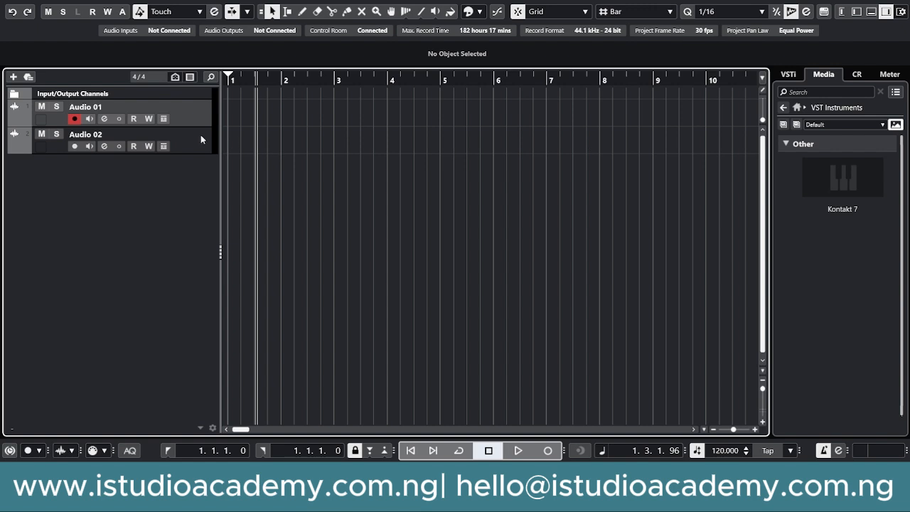
pyautogui.click(181, 142)
pyautogui.moveTo(219, 141); pyautogui.dragTo(190, 144)
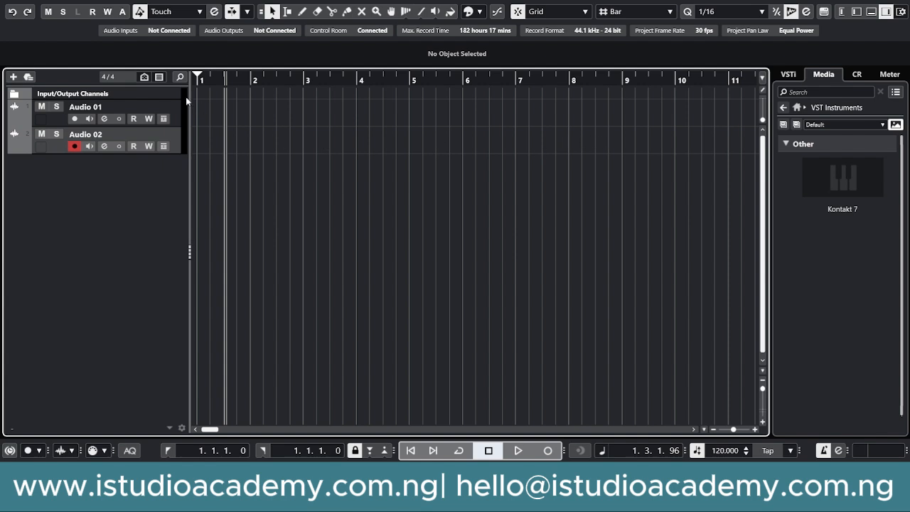
# Step: Record a short take on Audio 02, then stop recording and playback
pyautogui.click(548, 450)
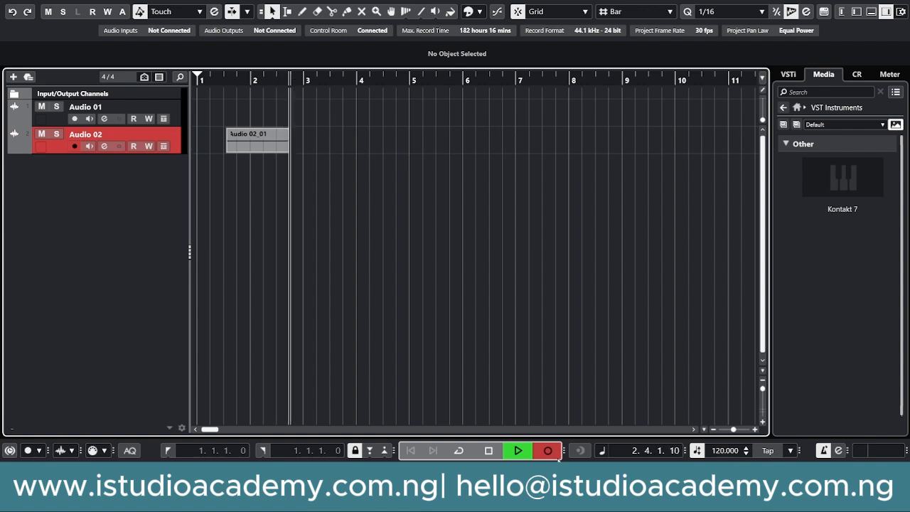
pyautogui.click(559, 459)
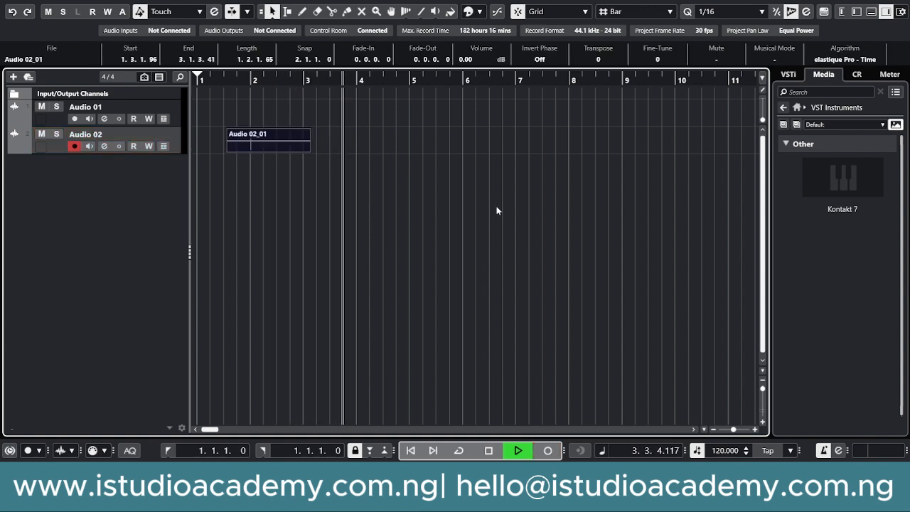
pyautogui.press('space')
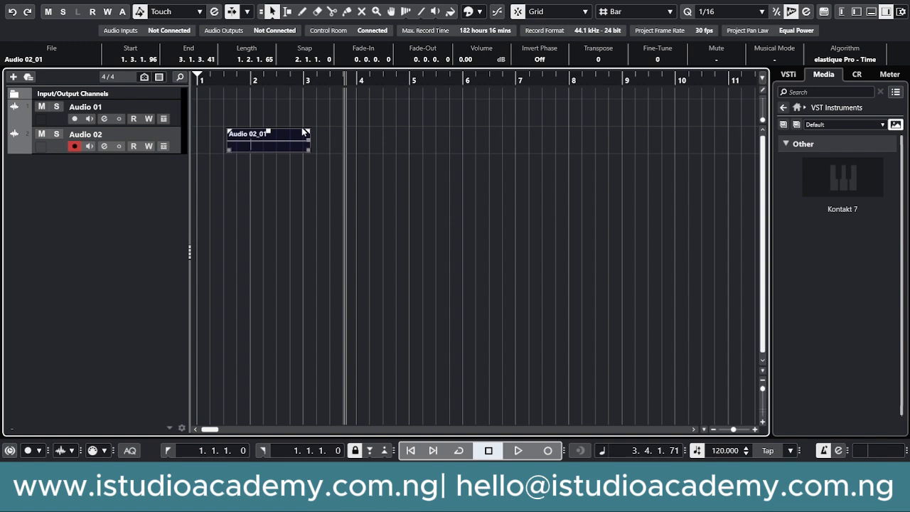
# Step: Delete the Audio 02_01 clip and return the project position to bar 1
pyautogui.press('Delete')
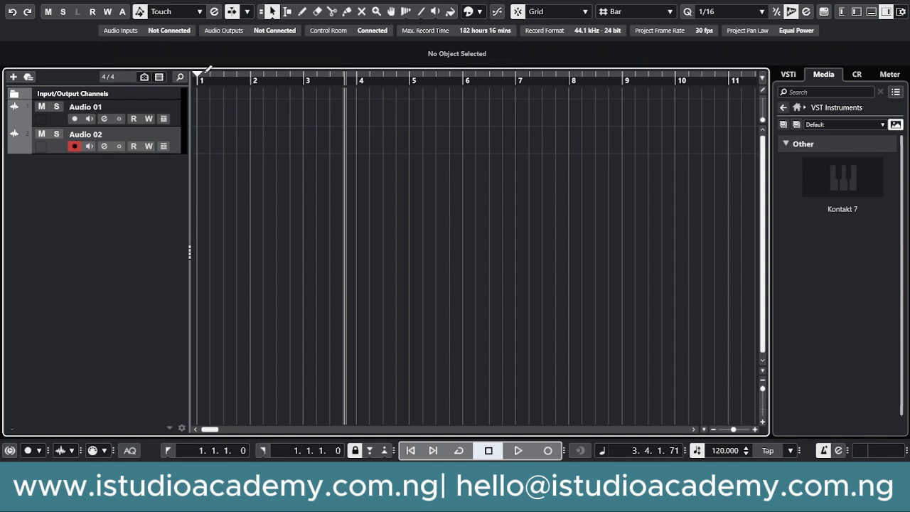
pyautogui.moveTo(202, 81); pyautogui.dragTo(184, 76)
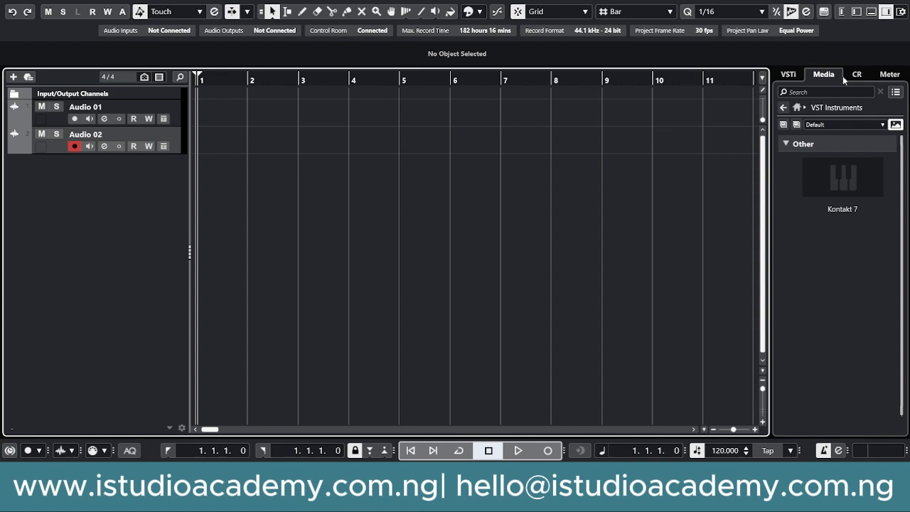
pyautogui.click(821, 75)
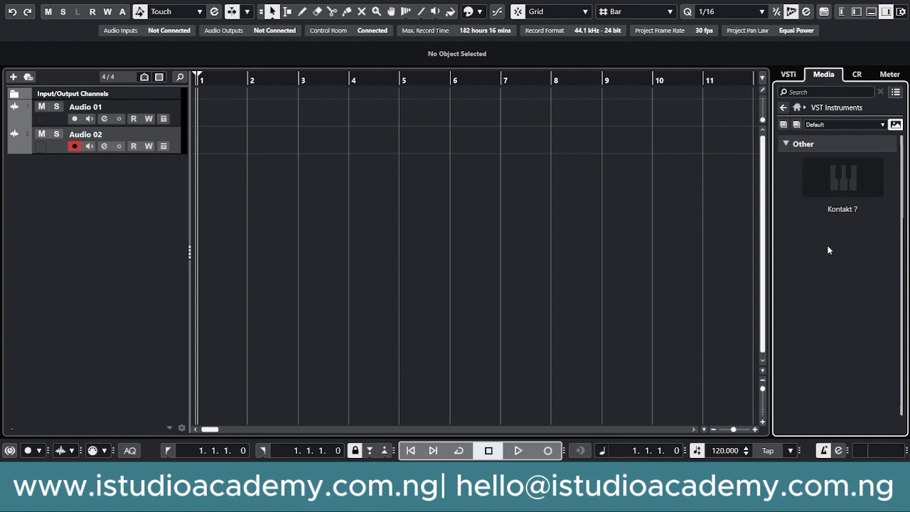
# Step: Switch the right zone between the VSTi rack and the Media browser, ending on Media
pyautogui.click(789, 75)
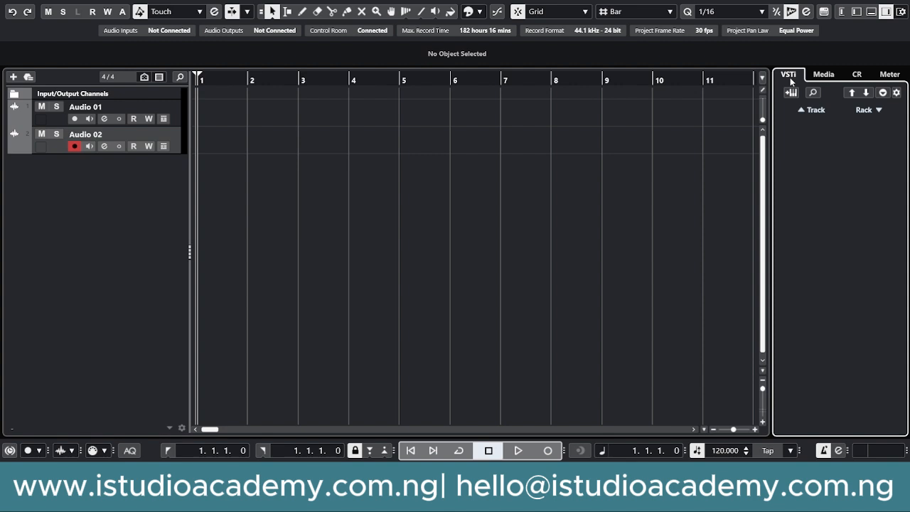
pyautogui.click(823, 75)
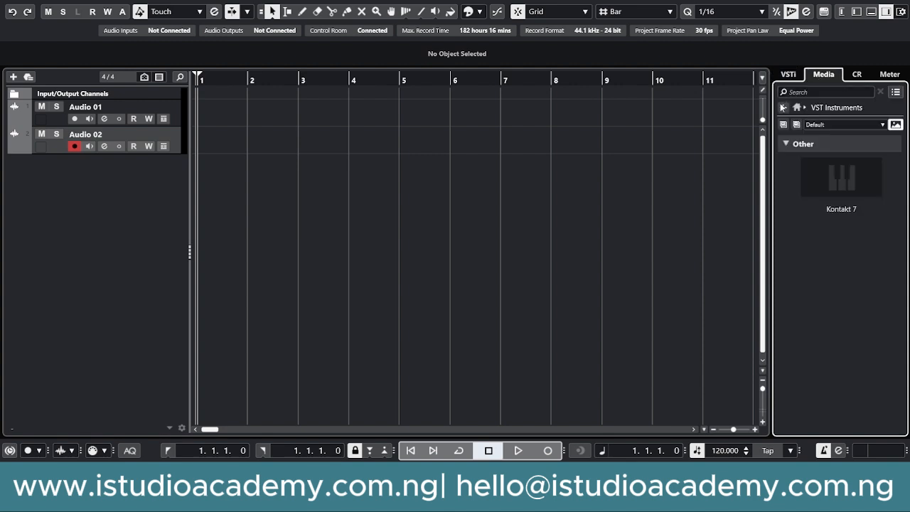
pyautogui.click(785, 77)
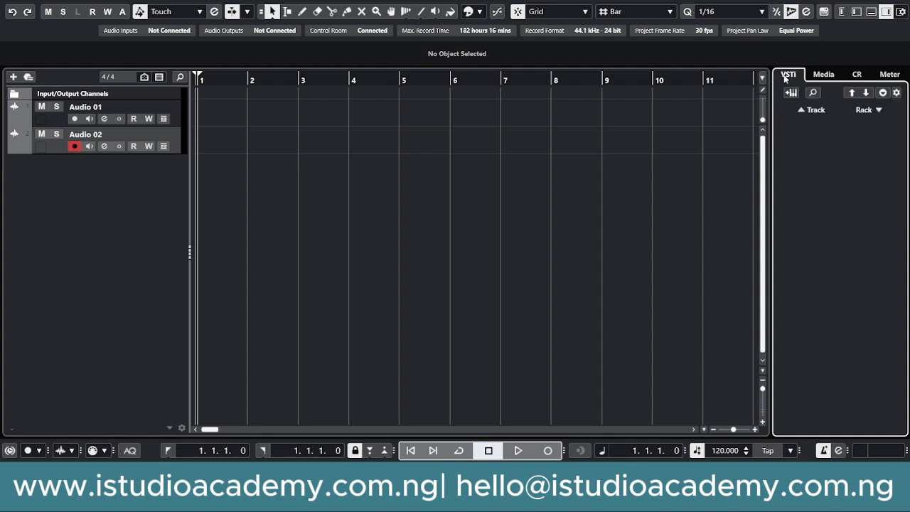
pyautogui.click(824, 75)
pyautogui.click(794, 110)
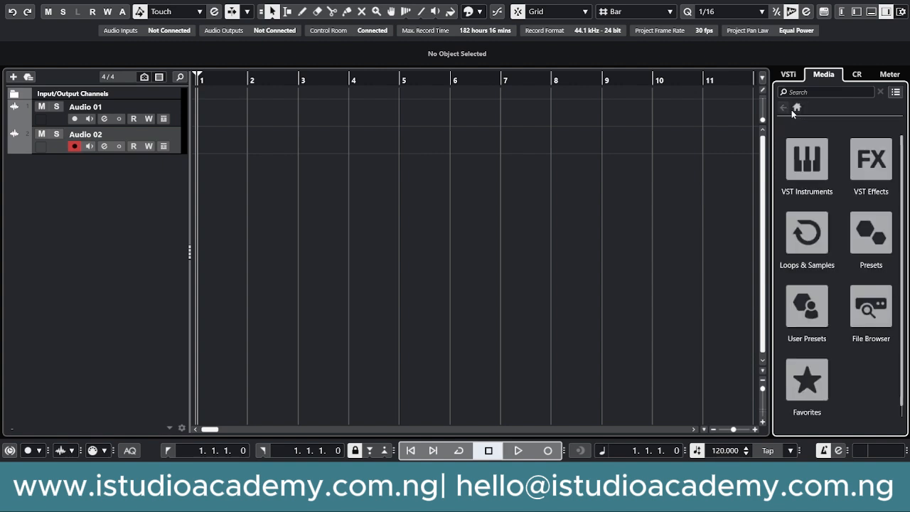
pyautogui.click(789, 75)
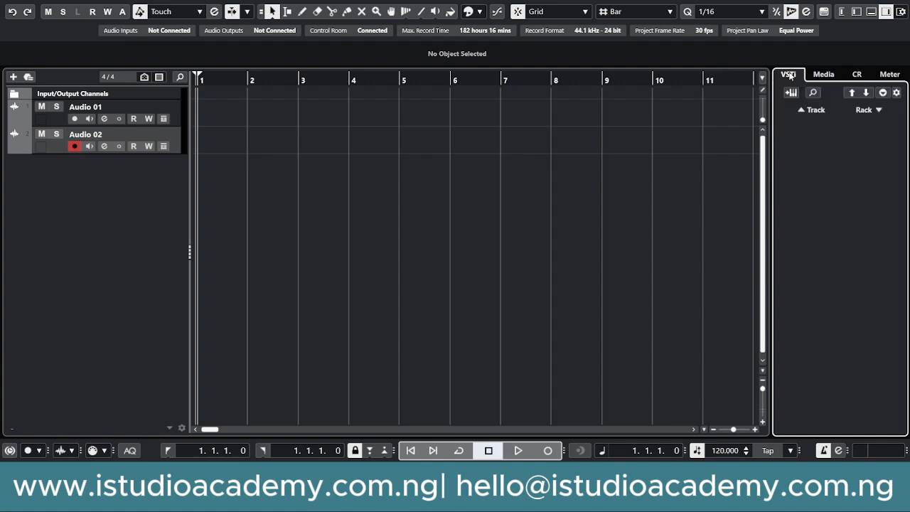
pyautogui.click(824, 75)
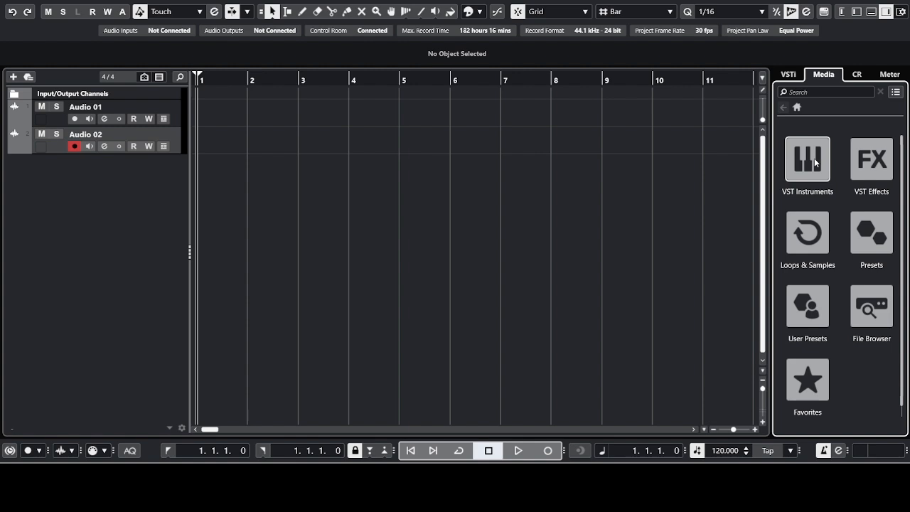
pyautogui.click(815, 162)
pyautogui.click(783, 108)
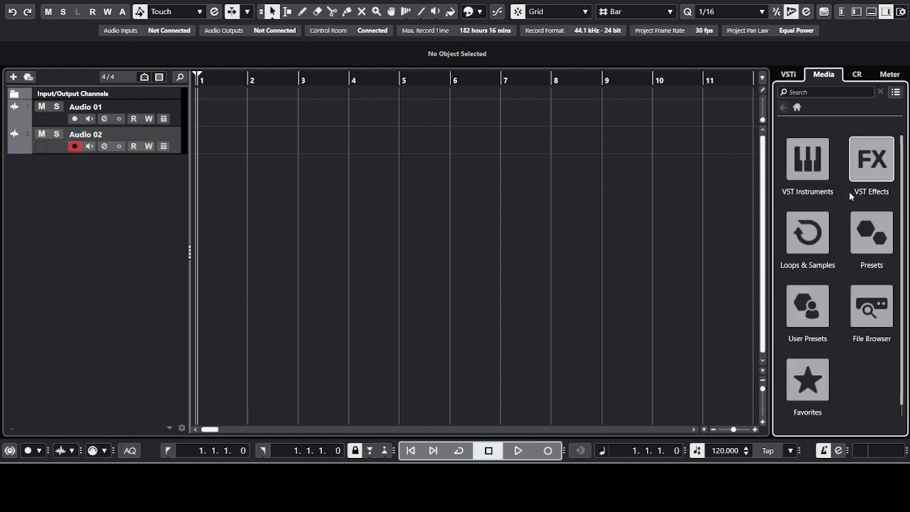
pyautogui.click(872, 176)
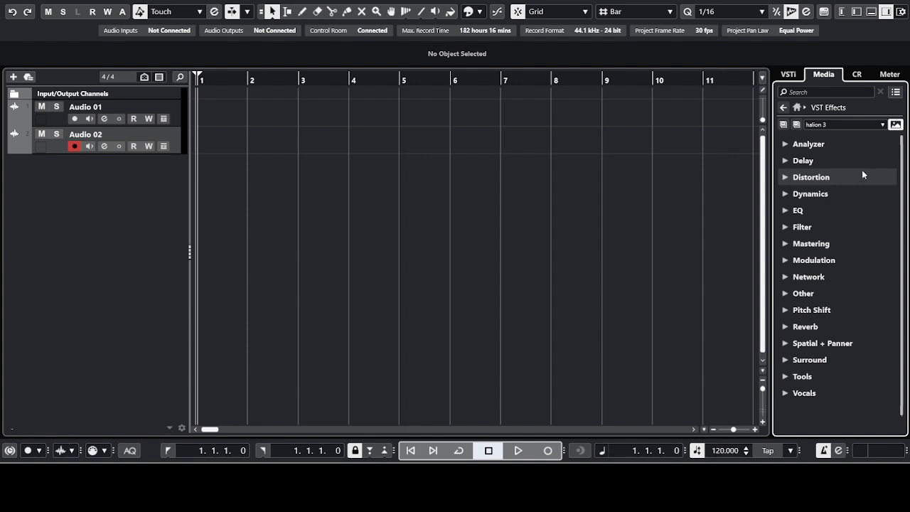
pyautogui.click(783, 106)
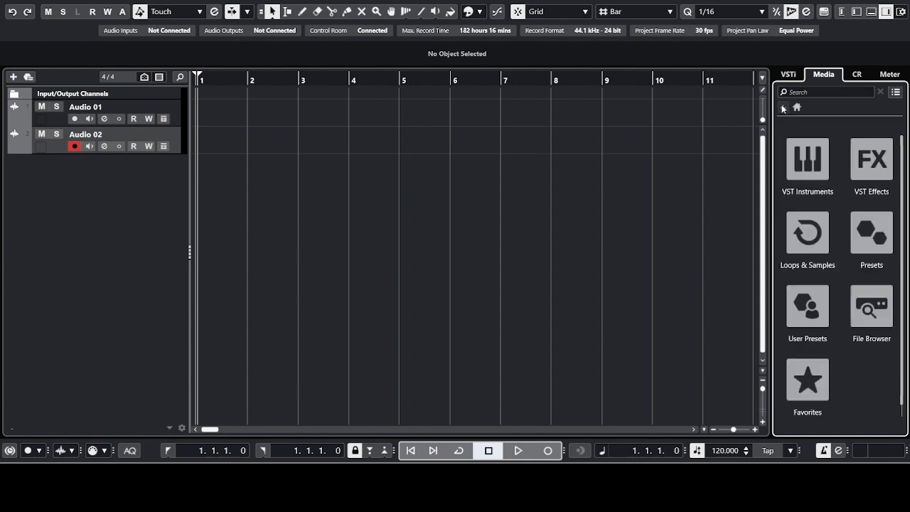
pyautogui.click(804, 254)
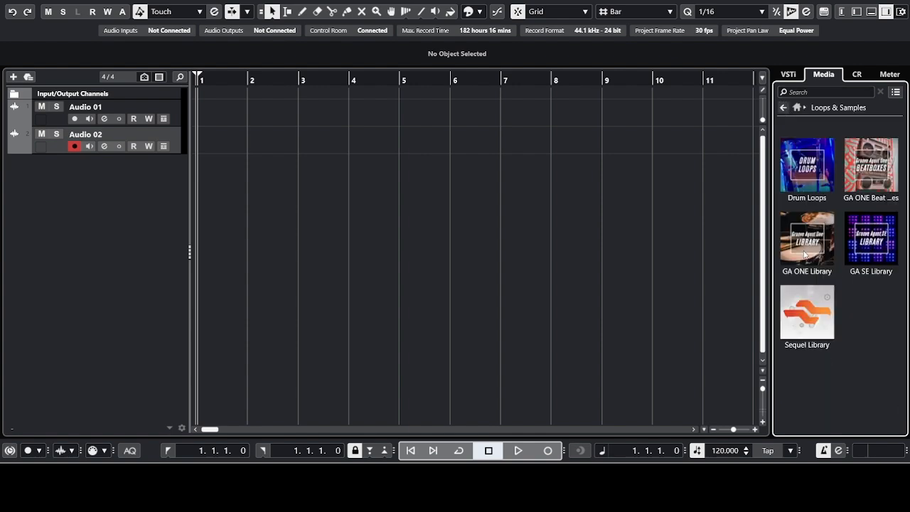
pyautogui.click(810, 305)
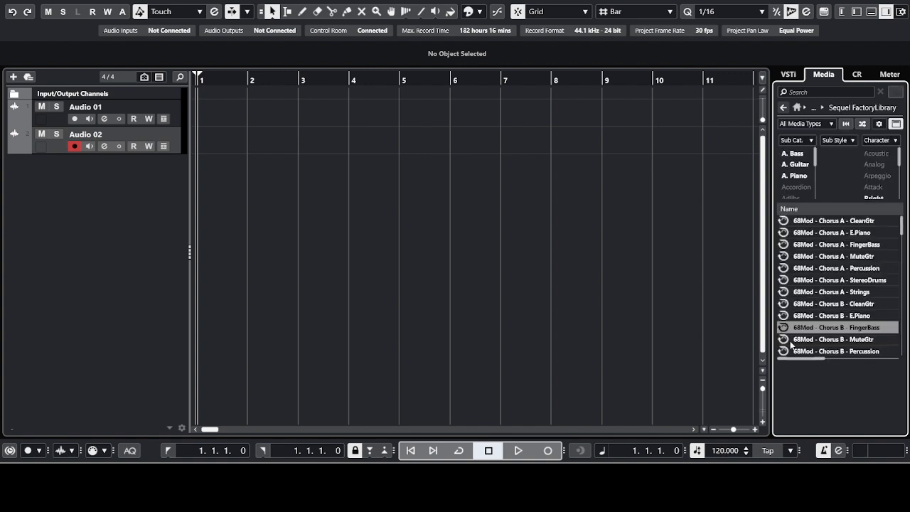
pyautogui.click(856, 271)
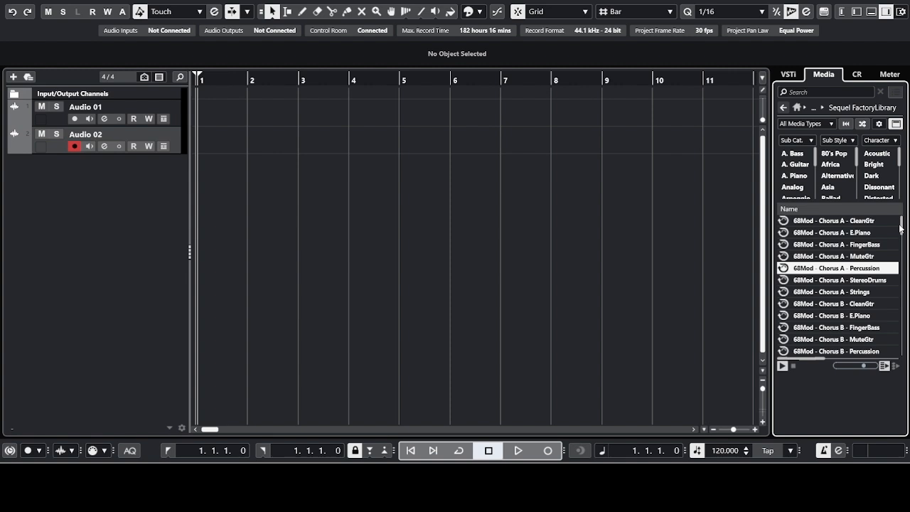
pyautogui.click(901, 228)
pyautogui.moveTo(902, 229); pyautogui.dragTo(897, 278)
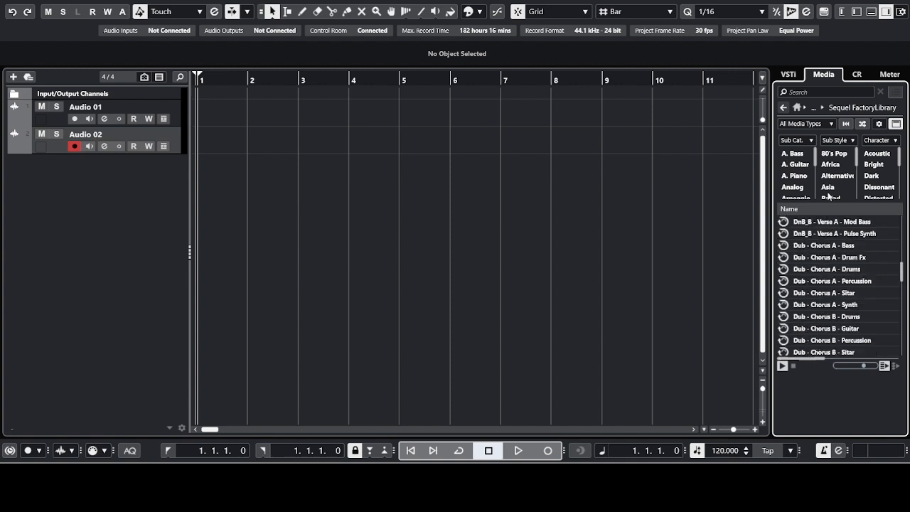
pyautogui.click(828, 282)
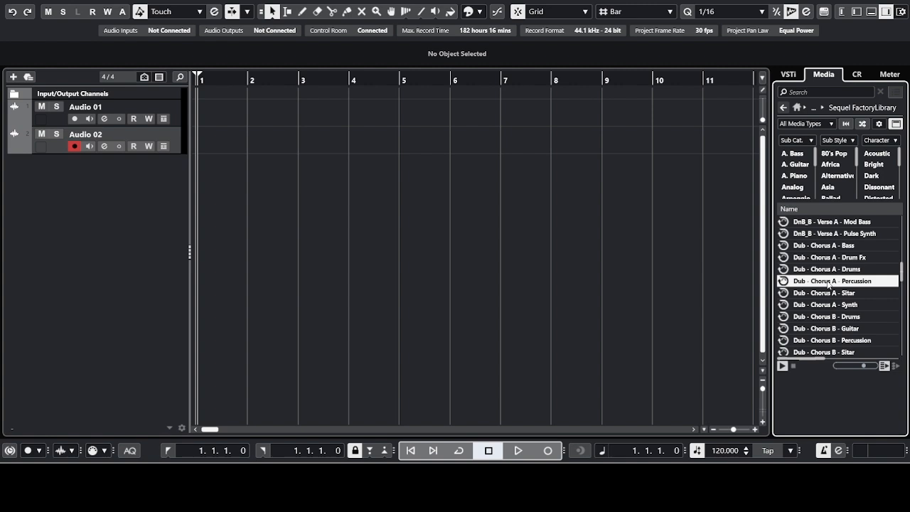
pyautogui.click(783, 107)
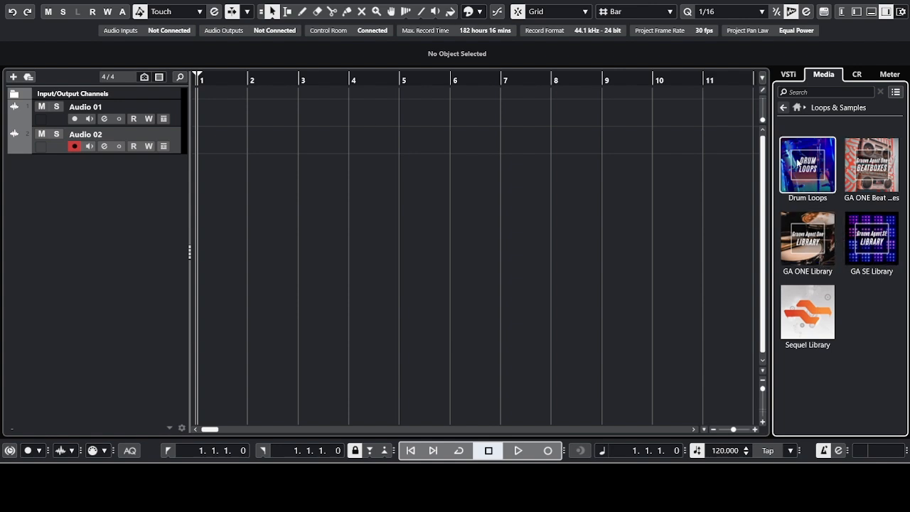
pyautogui.click(784, 108)
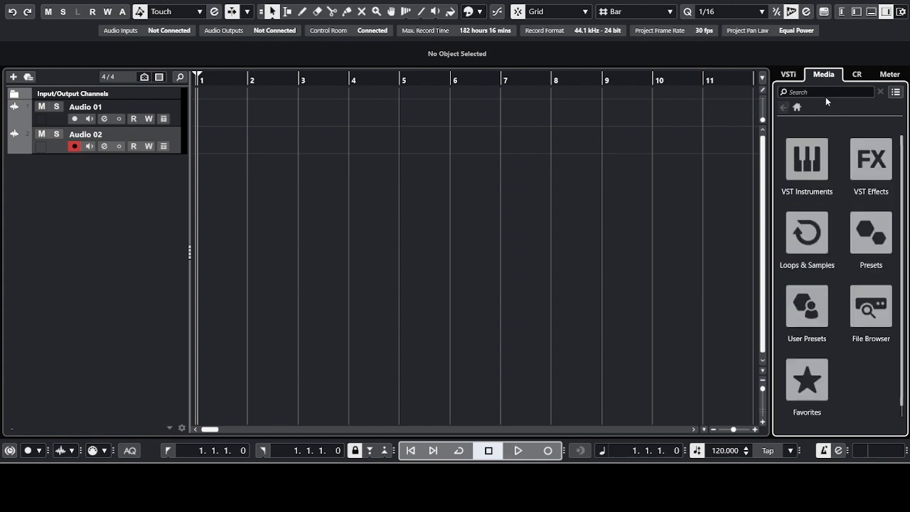
# Step: Show the Control Room panel, turn its metronome click off, and play then stop
pyautogui.click(856, 75)
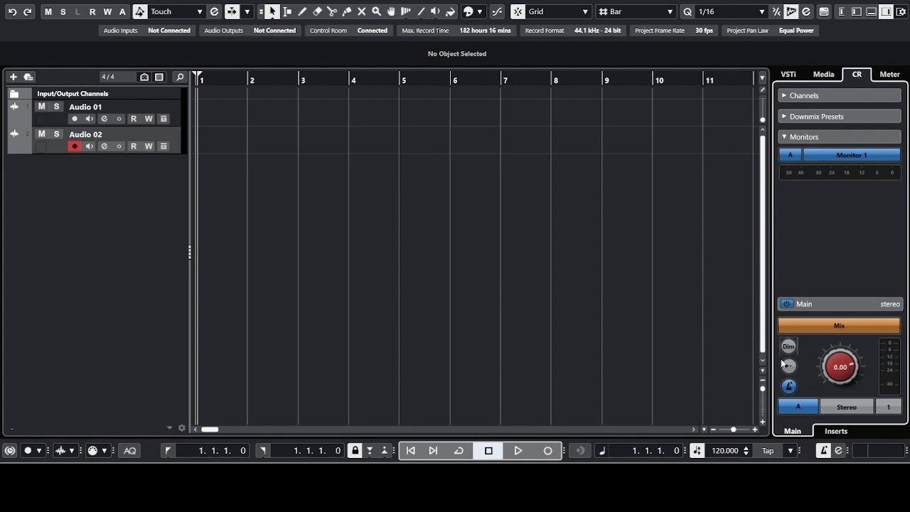
pyautogui.click(789, 387)
pyautogui.press('space')
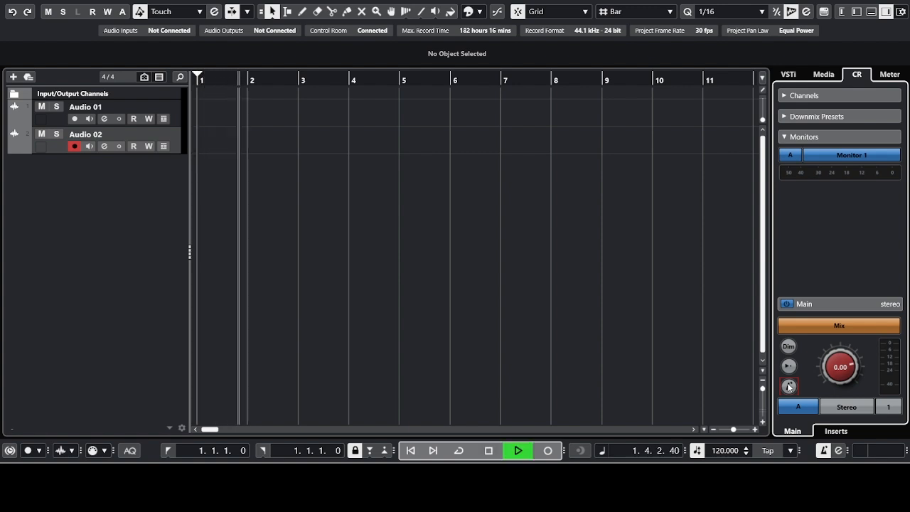
pyautogui.press('space')
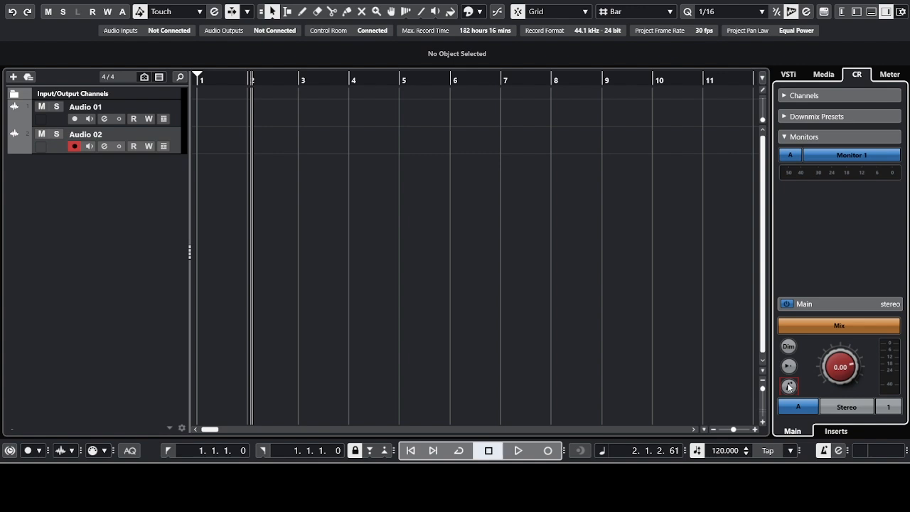
# Step: Switch the Control Room click back on and start playback to hear it
pyautogui.click(789, 386)
pyautogui.click(790, 388)
pyautogui.click(789, 386)
pyautogui.press('space')
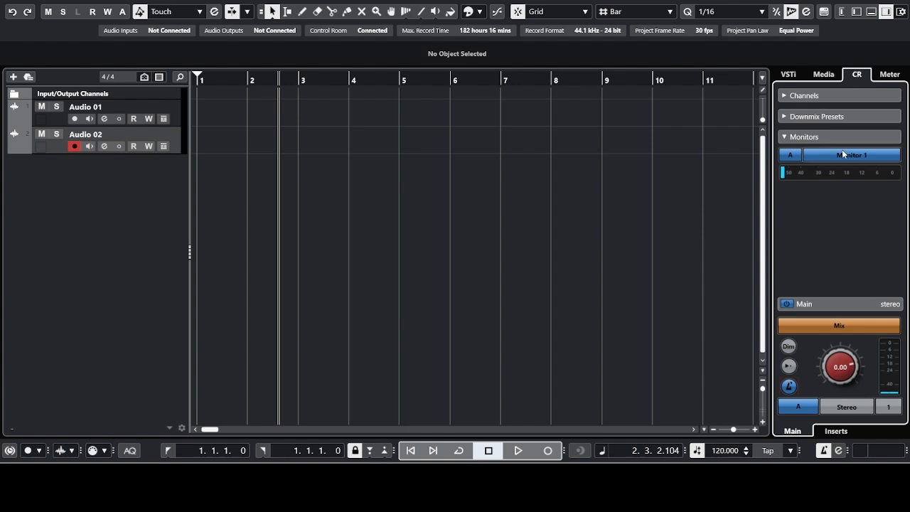
# Step: Check the Master output meter, then display the empty VST Instruments rack in the right zone
pyautogui.click(894, 75)
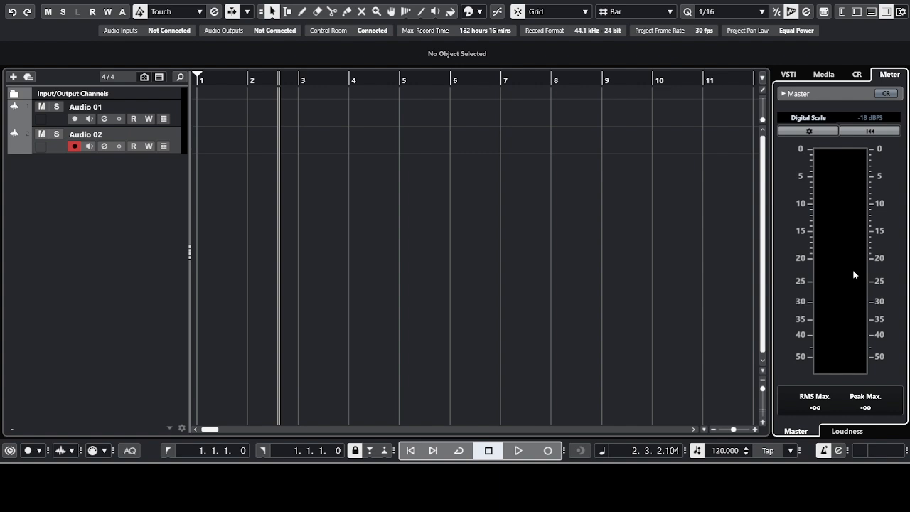
pyautogui.click(791, 74)
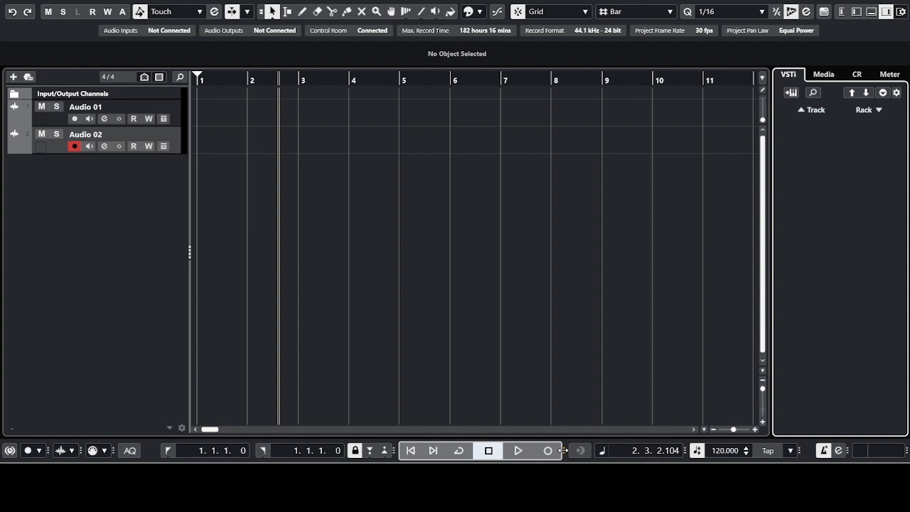
# Step: Compact the Transport bar, return to bar 1, and start recording a new take on Audio 02
pyautogui.moveTo(562, 450); pyautogui.dragTo(564, 450)
pyautogui.click(202, 83)
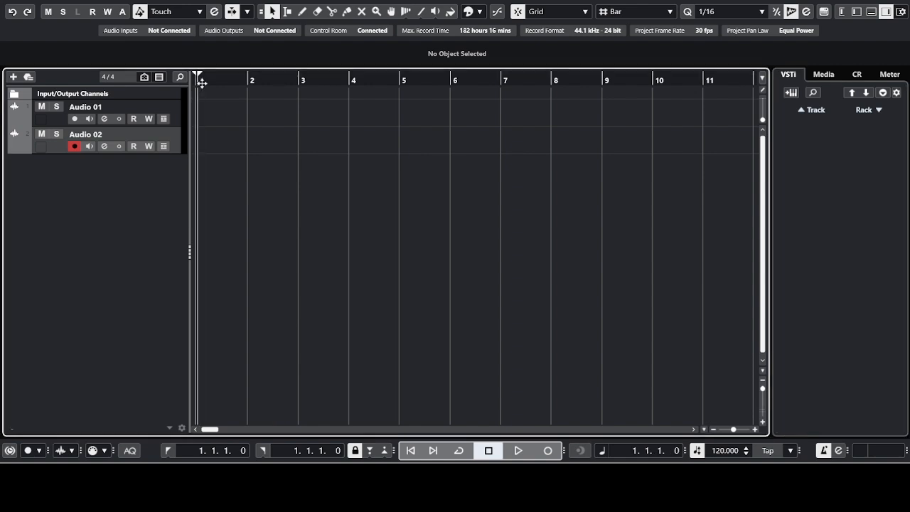
pyautogui.press('space')
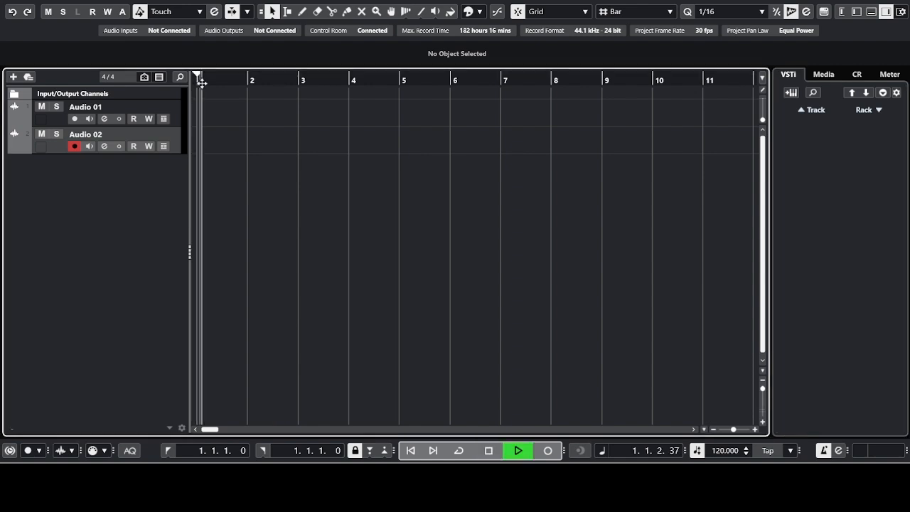
pyautogui.click(548, 449)
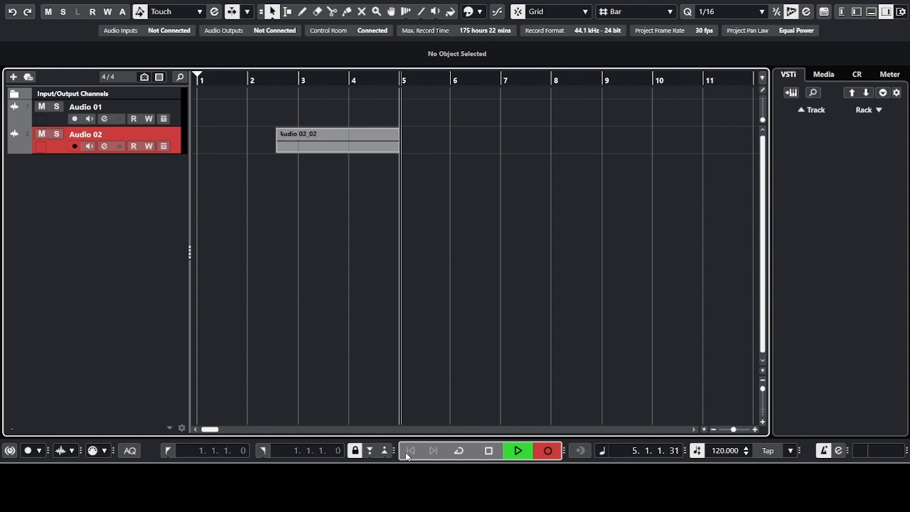
# Step: Stop recording the Audio 02_02 take and move the playhead to bar 1, then bar 3
pyautogui.click(488, 450)
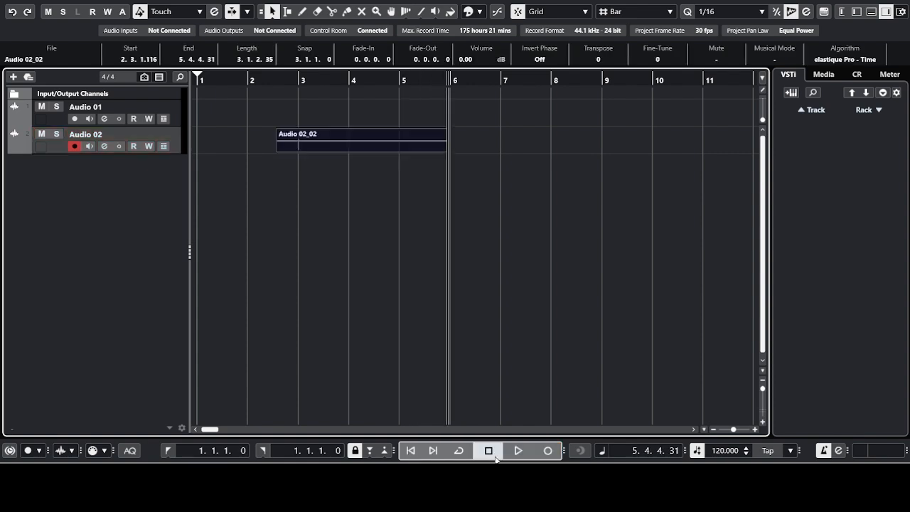
pyautogui.click(200, 76)
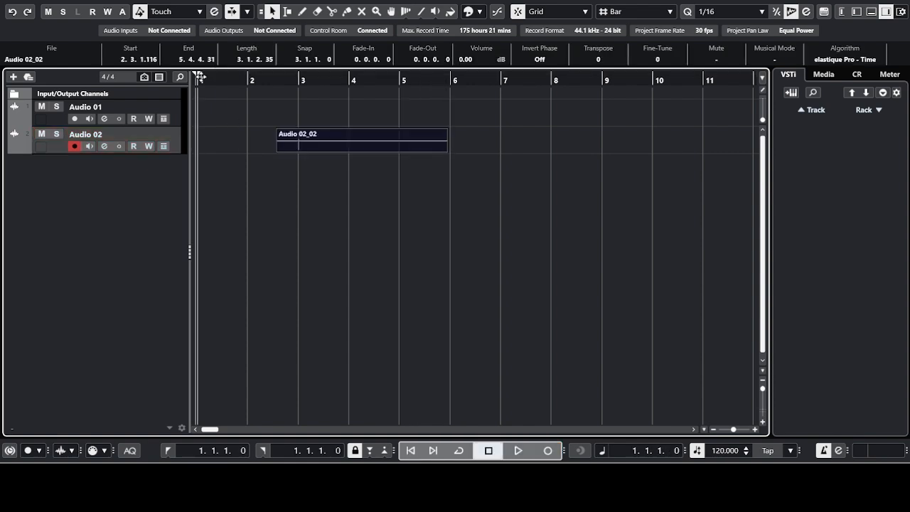
pyautogui.click(276, 84)
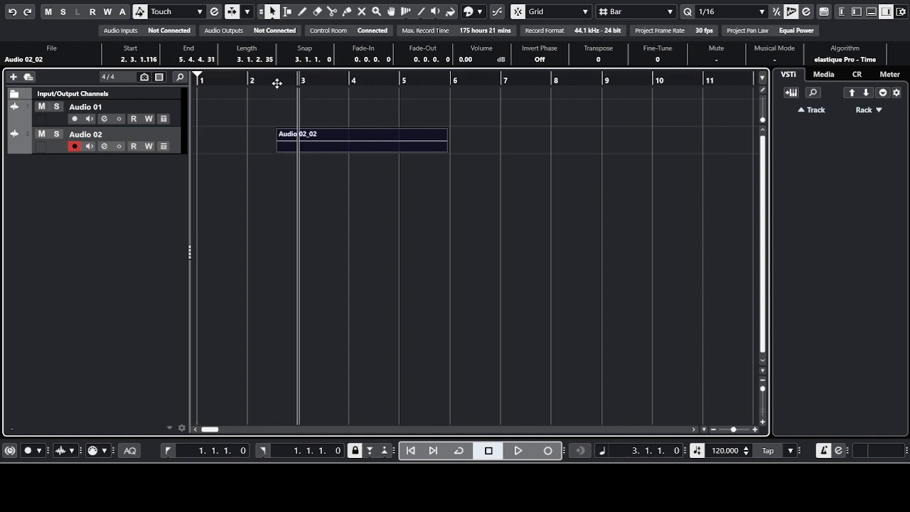
# Step: Jump between the project start and the take's end, finishing at the project start
pyautogui.click(410, 452)
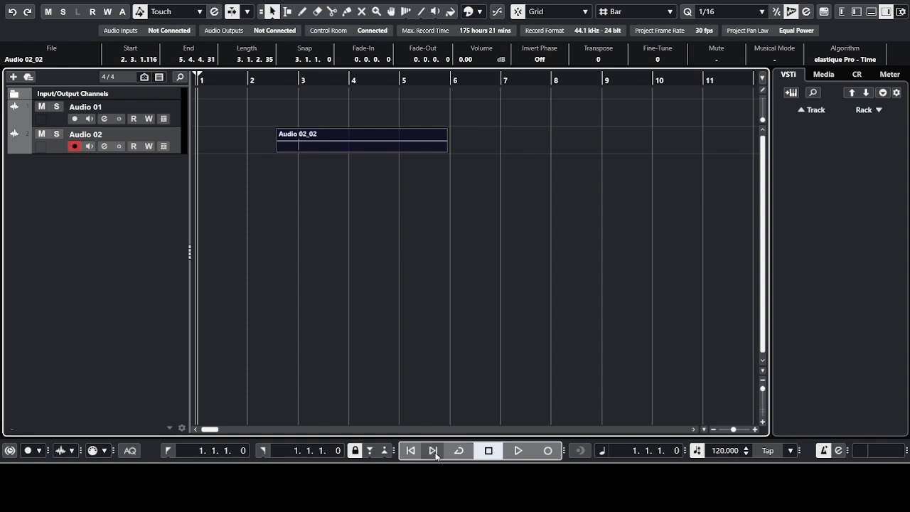
pyautogui.click(433, 451)
pyautogui.click(410, 451)
pyautogui.click(442, 453)
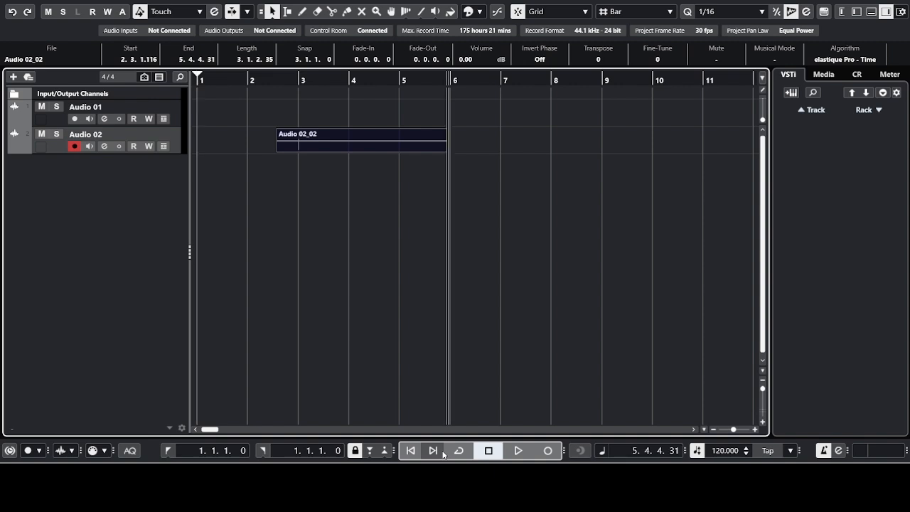
pyautogui.click(411, 450)
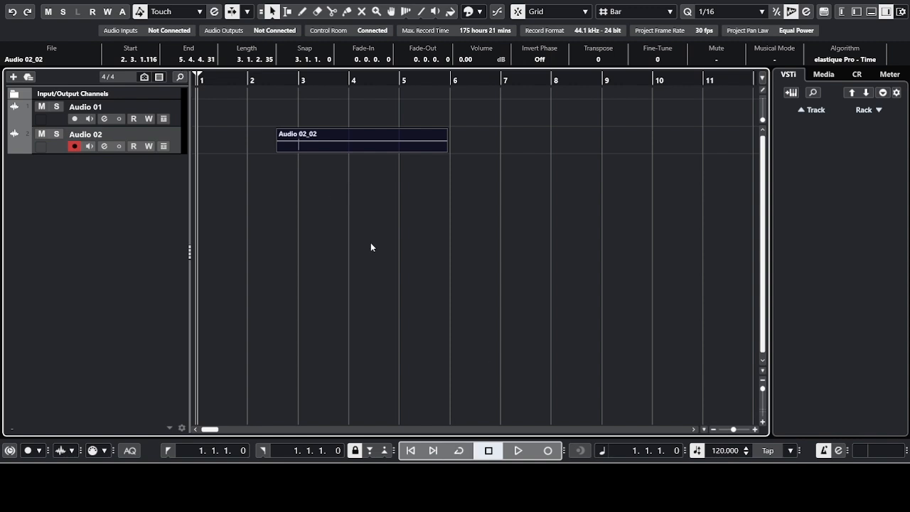
# Step: Cut the Audio 02_02 event and paste it back in at bar 1
pyautogui.click(338, 141)
pyautogui.press('Delete')
pyautogui.hotkey('ctrl', 'v')
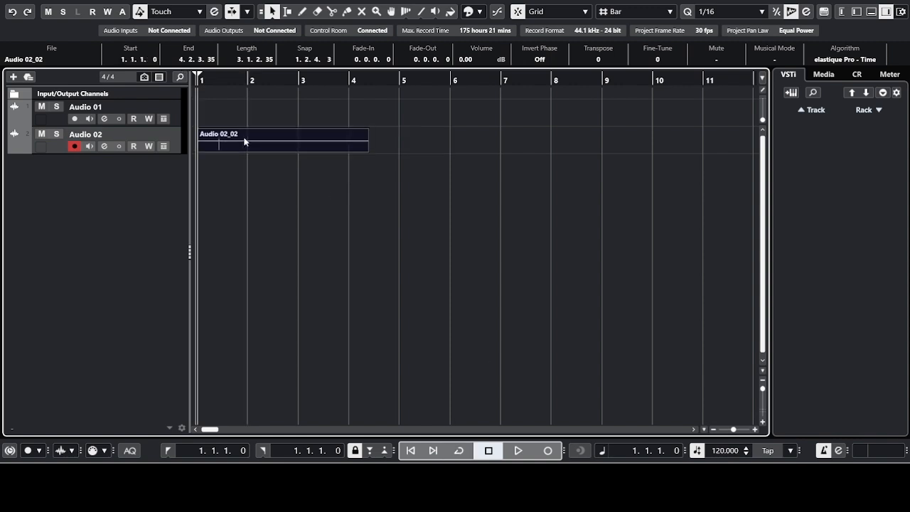
# Step: Set the locators to bars 1–5, delete the take, and enable Cycle
pyautogui.moveTo(280, 67); pyautogui.dragTo(380, 77)
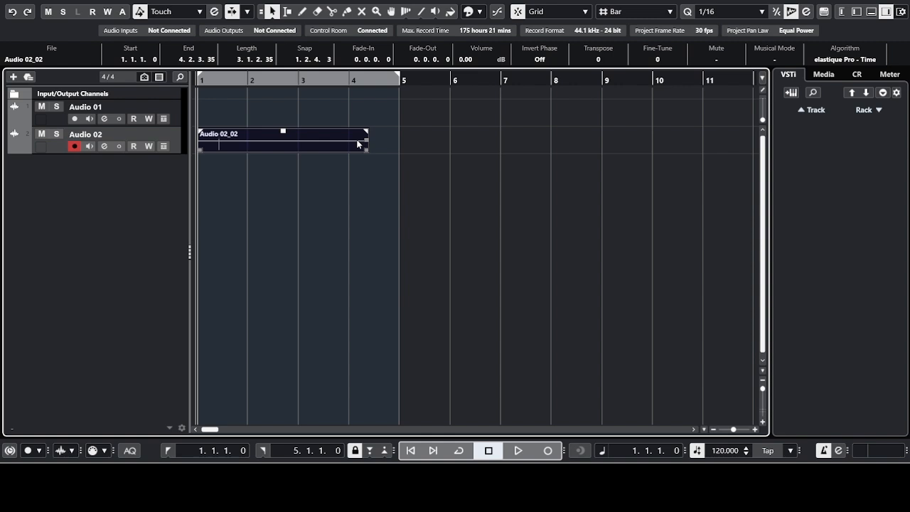
pyautogui.press('Delete')
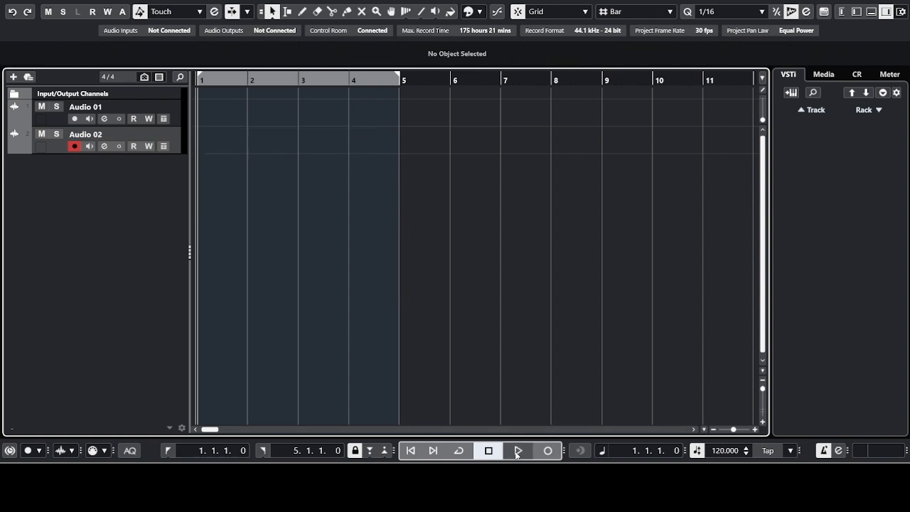
pyautogui.click(459, 452)
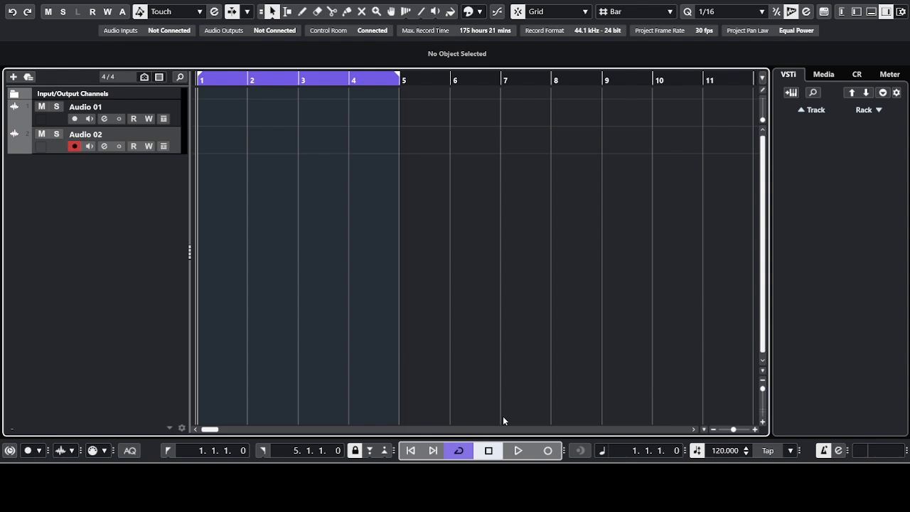
# Step: Cycle-record Take 1 (Audio 02_03) on Audio 02 over bars 1–5, then stop
pyautogui.click(549, 451)
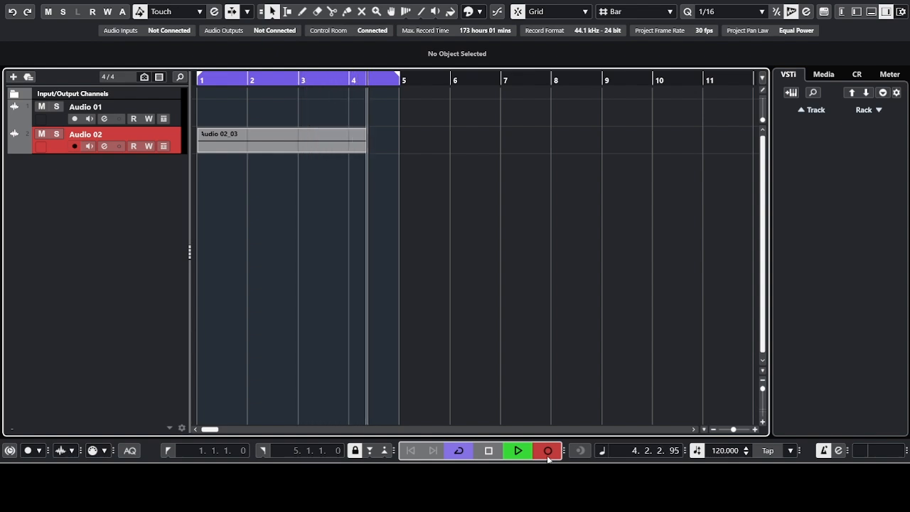
pyautogui.press('space')
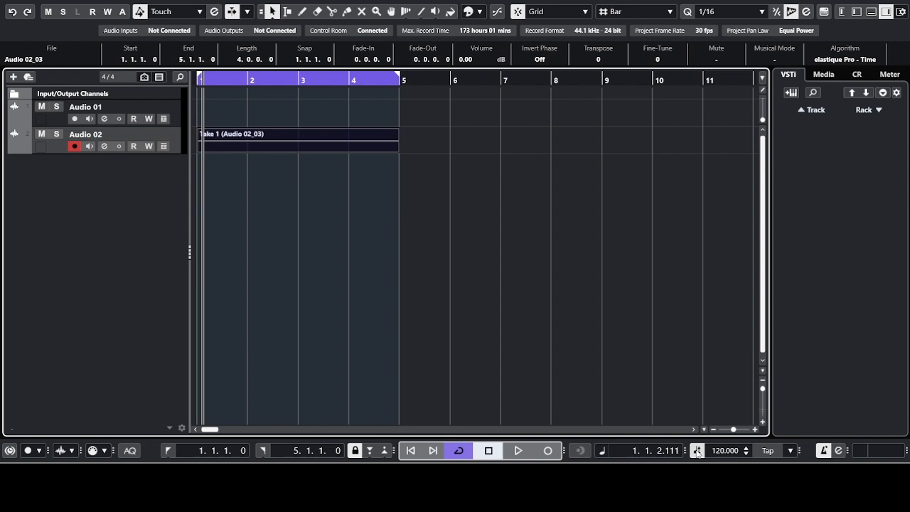
# Step: Set the project tempo to 90 BPM and play the take briefly
pyautogui.doubleClick(725, 450)
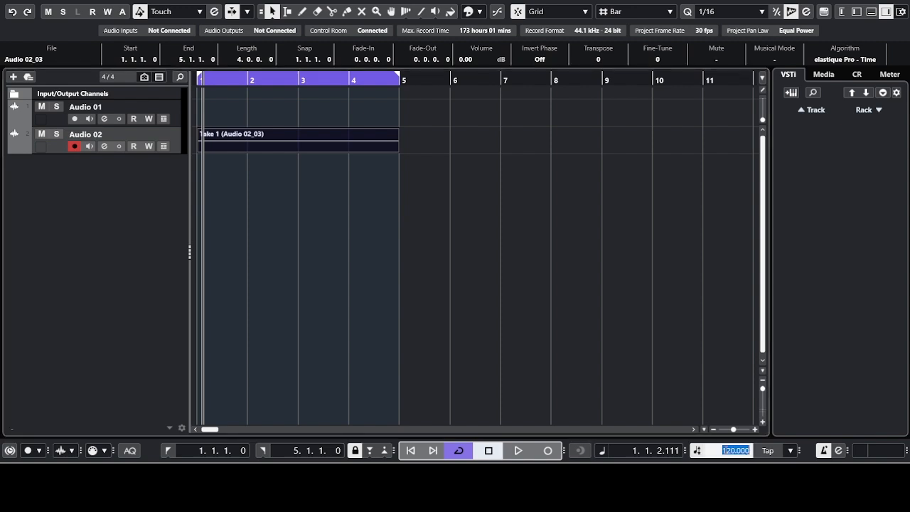
pyautogui.write('90')
pyautogui.press('Return')
pyautogui.press('space')
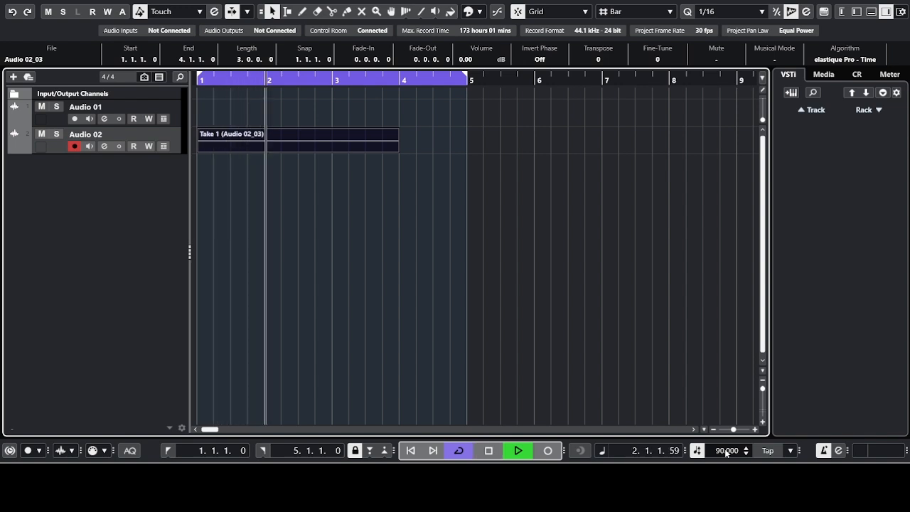
pyautogui.press('space')
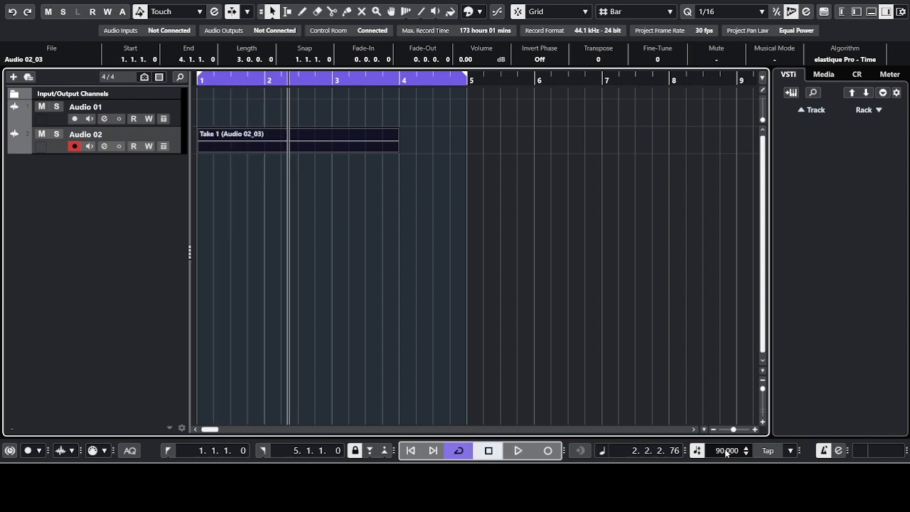
# Step: Change the tempo to 120 BPM and play the take briefly
pyautogui.doubleClick(726, 452)
pyautogui.write('120')
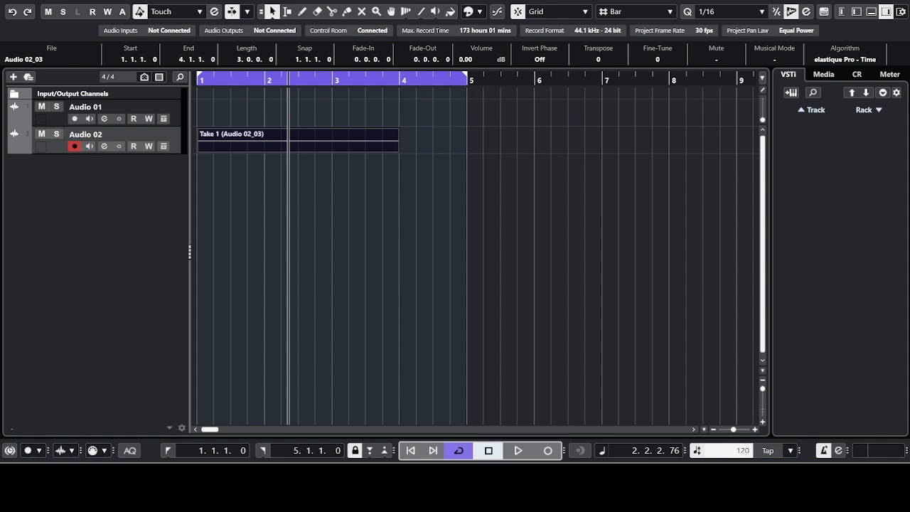
pyautogui.press('Return')
pyautogui.press('space')
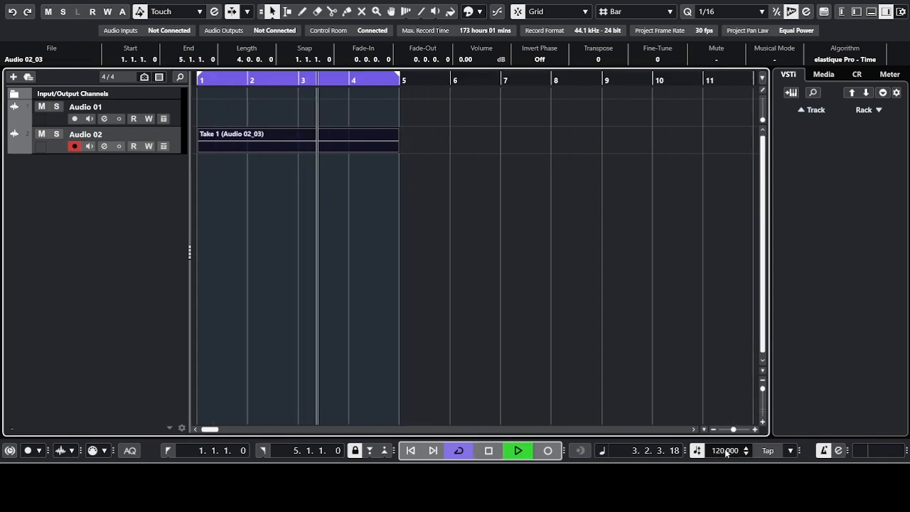
pyautogui.press('space')
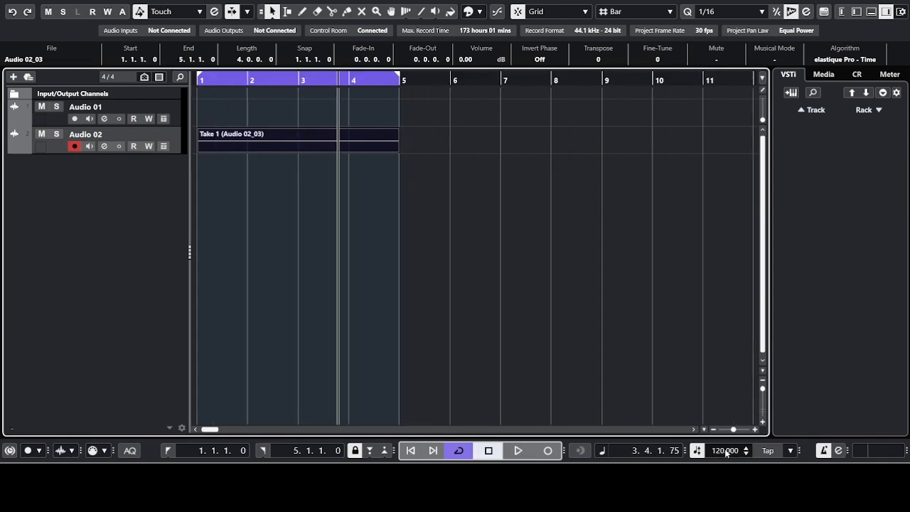
# Step: Tap the tempo up to 135 BPM and play the take
pyautogui.click(767, 456)
pyautogui.click(767, 456)
pyautogui.click(766, 456)
pyautogui.press('space')
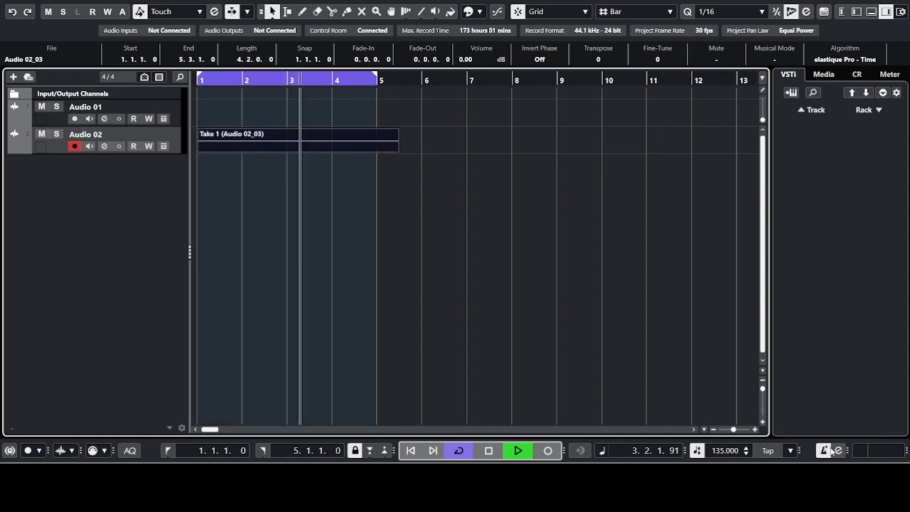
# Step: Play the take at 135 BPM with the metronome click switched on, then stop
pyautogui.press('space')
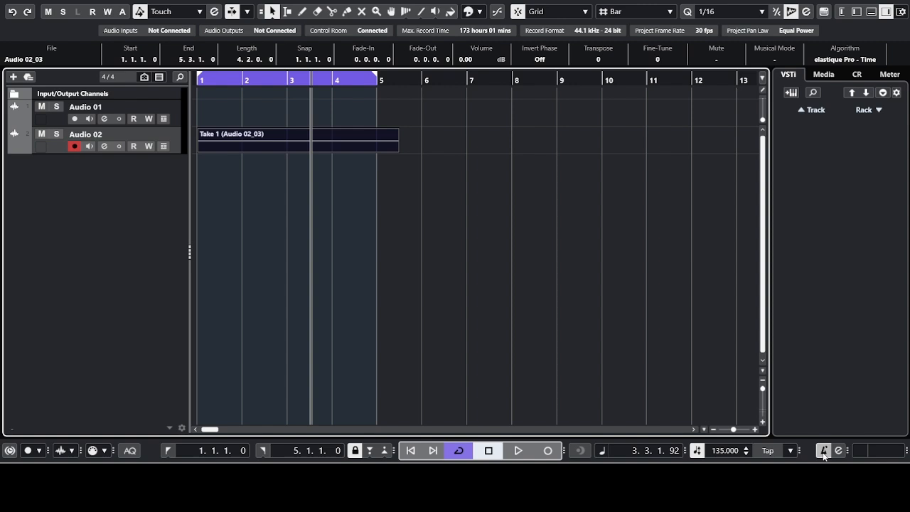
pyautogui.press('space')
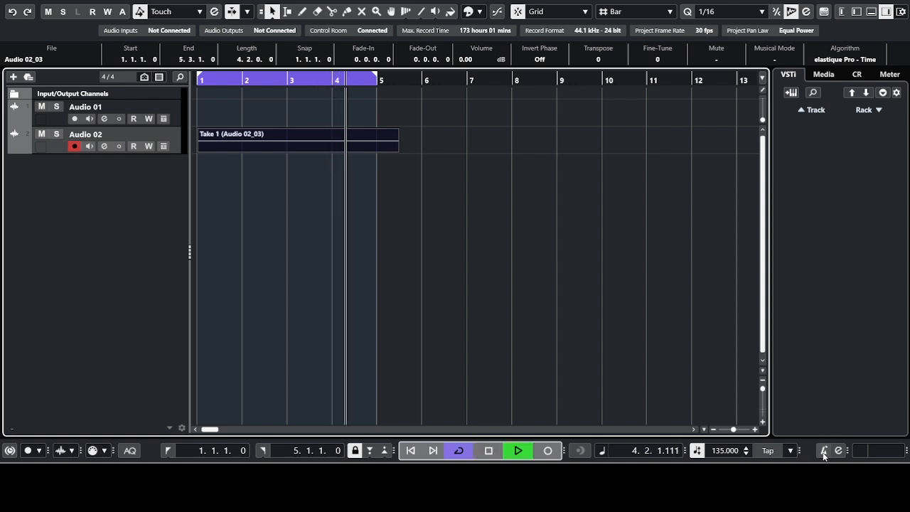
pyautogui.click(824, 453)
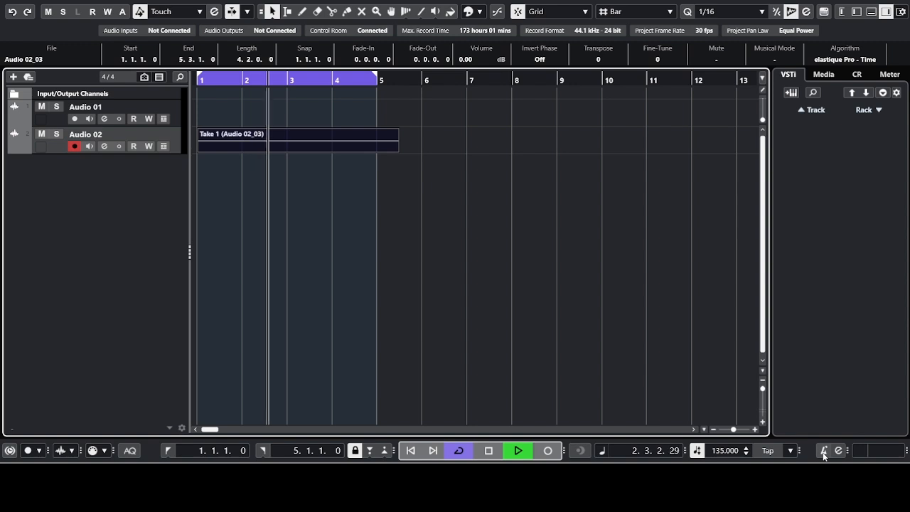
pyautogui.press('space')
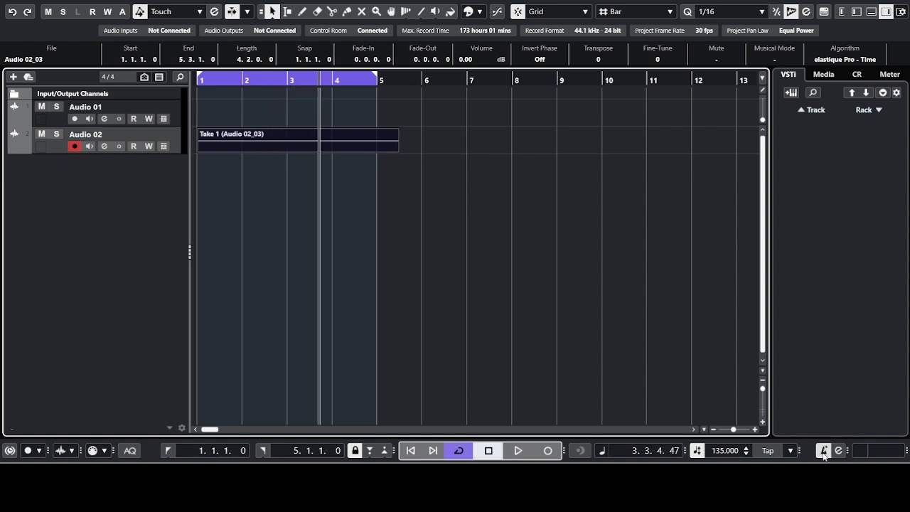
pyautogui.click(823, 452)
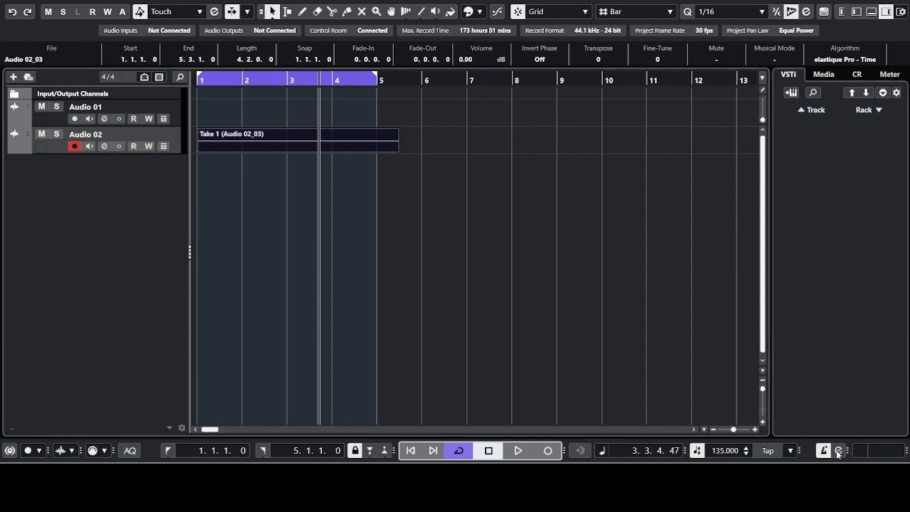
pyautogui.click(535, 417)
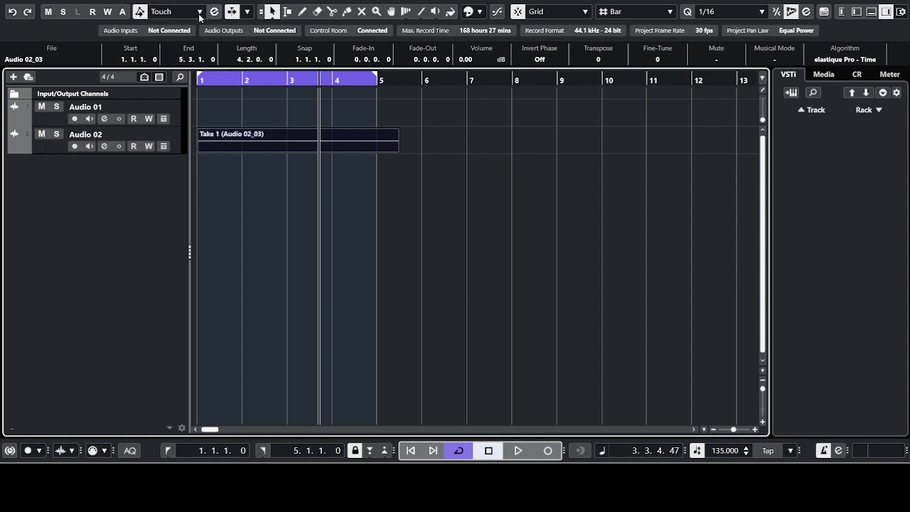
# Step: Undo the tempo change and move record-enable from Audio 01 to Audio 02
pyautogui.click(10, 13)
pyautogui.click(132, 103)
pyautogui.click(132, 135)
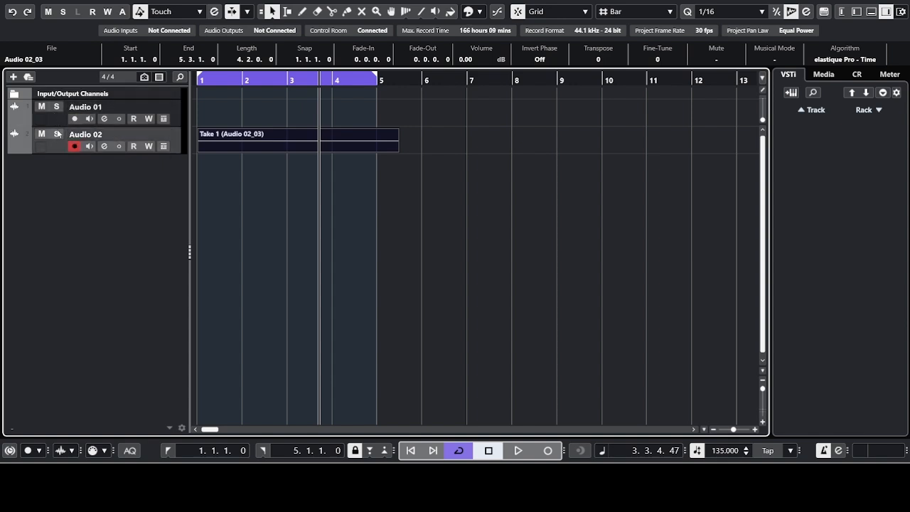
# Step: Try Audio 01's mute and solo buttons, clearing all project mutes along the way
pyautogui.click(42, 109)
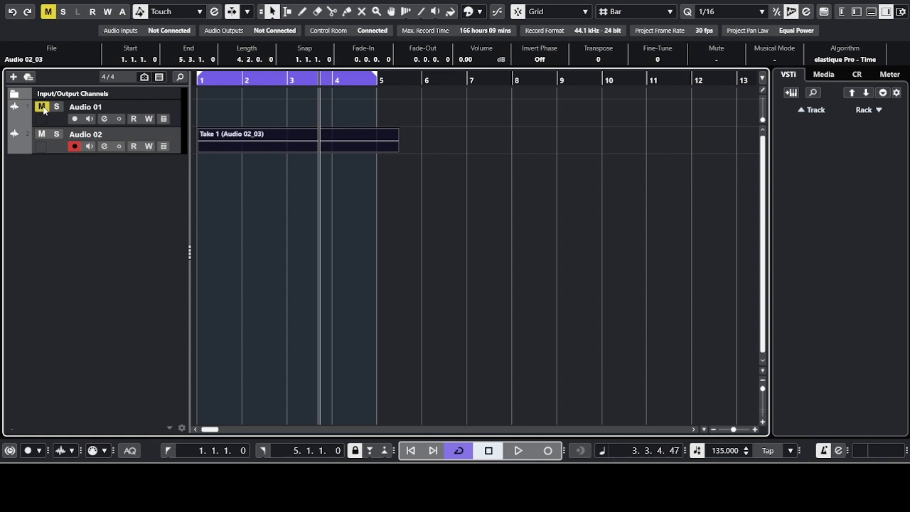
pyautogui.click(48, 12)
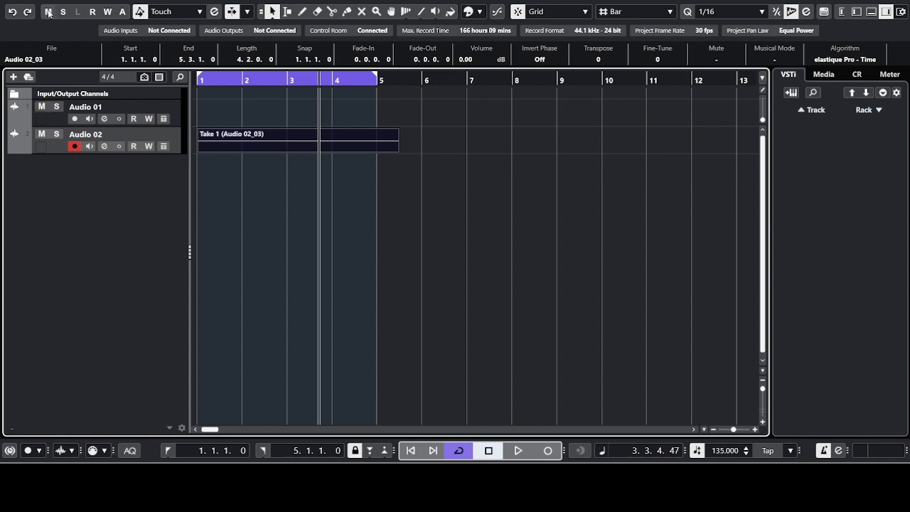
pyautogui.click(44, 107)
pyautogui.click(43, 107)
pyautogui.click(57, 107)
pyautogui.click(57, 107)
# Step: Clear Audio 01's solo via its Mute button, leaving it unmuted and unsoloed
pyautogui.click(42, 107)
pyautogui.click(57, 107)
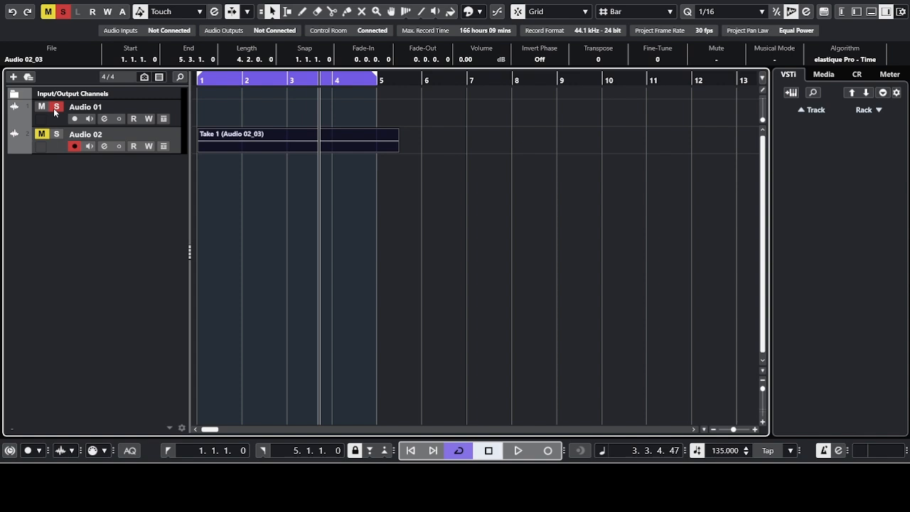
pyautogui.click(42, 107)
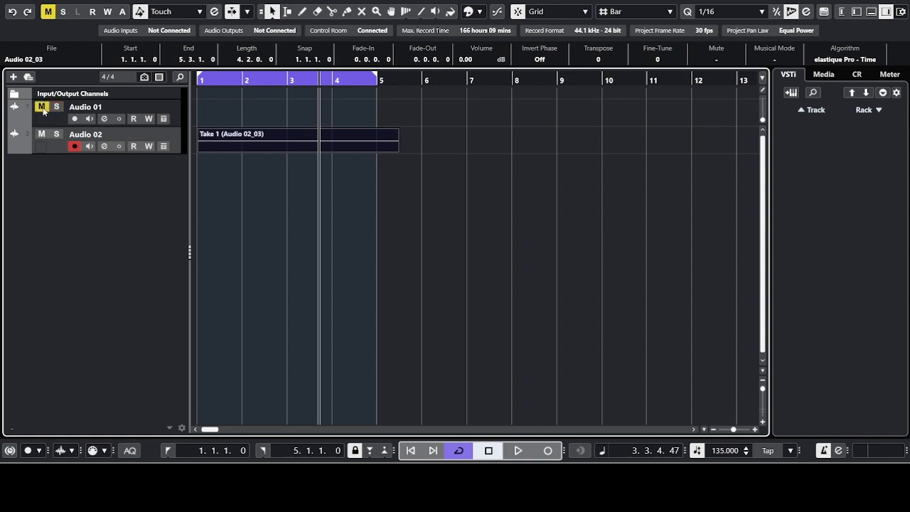
pyautogui.click(42, 107)
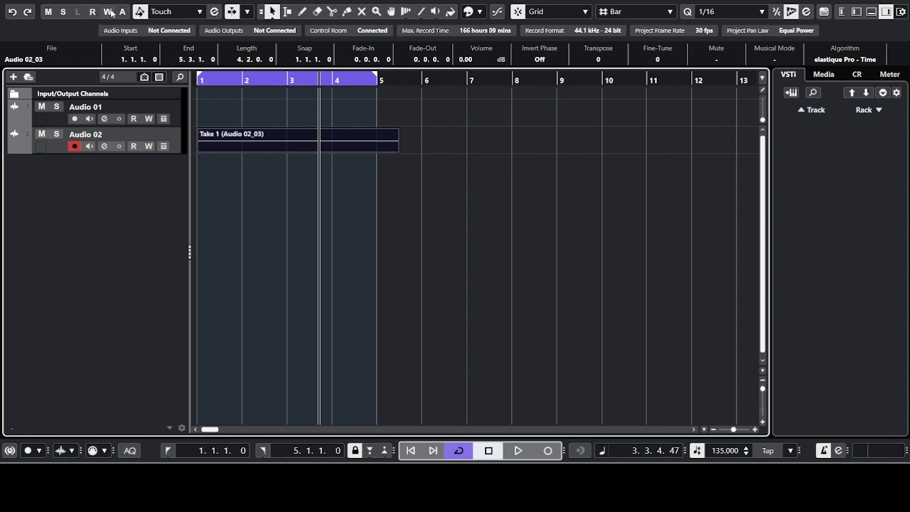
pyautogui.click(42, 106)
pyautogui.click(42, 107)
# Step: Toggle global automation Read and Write on, then switch both off
pyautogui.click(122, 14)
pyautogui.click(121, 13)
pyautogui.click(106, 13)
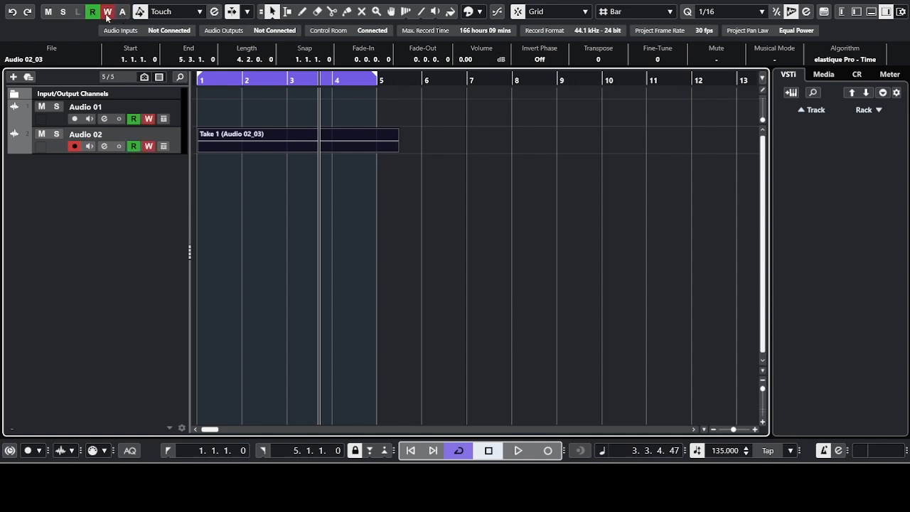
pyautogui.click(107, 13)
pyautogui.click(92, 12)
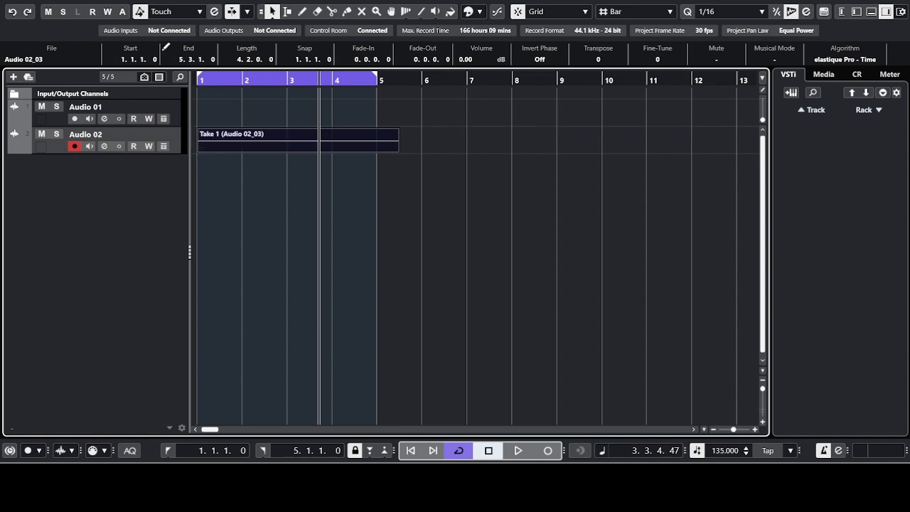
# Step: Extend the cycle to bar 6, then undo back until the tempo reads 120 BPM
pyautogui.click(12, 13)
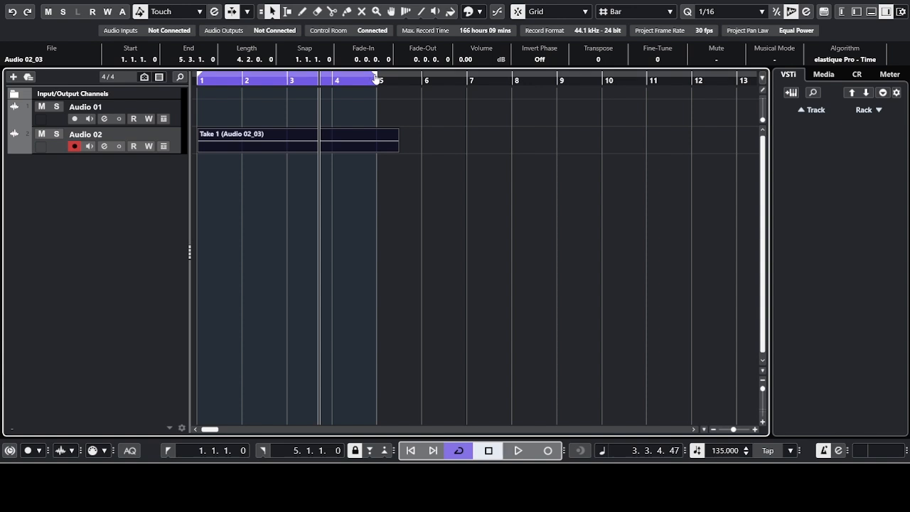
pyautogui.moveTo(376, 78); pyautogui.dragTo(411, 77)
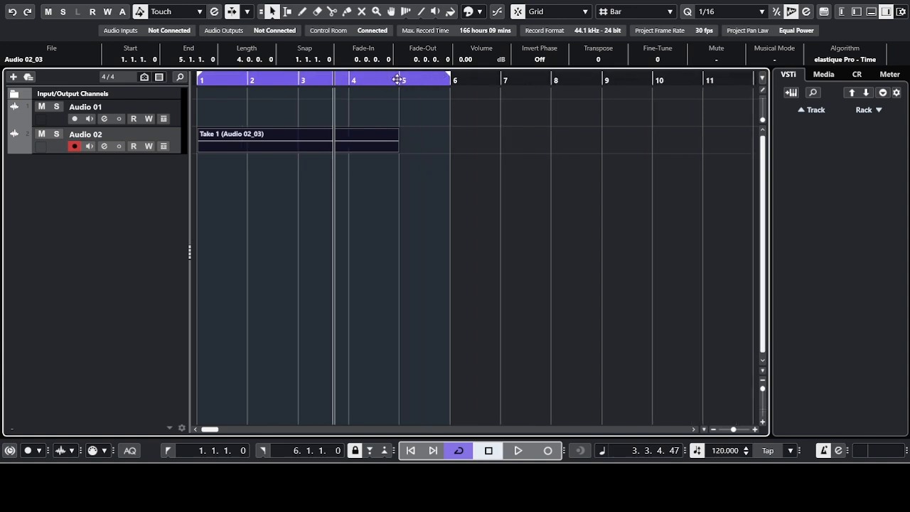
pyautogui.click(12, 13)
pyautogui.click(13, 12)
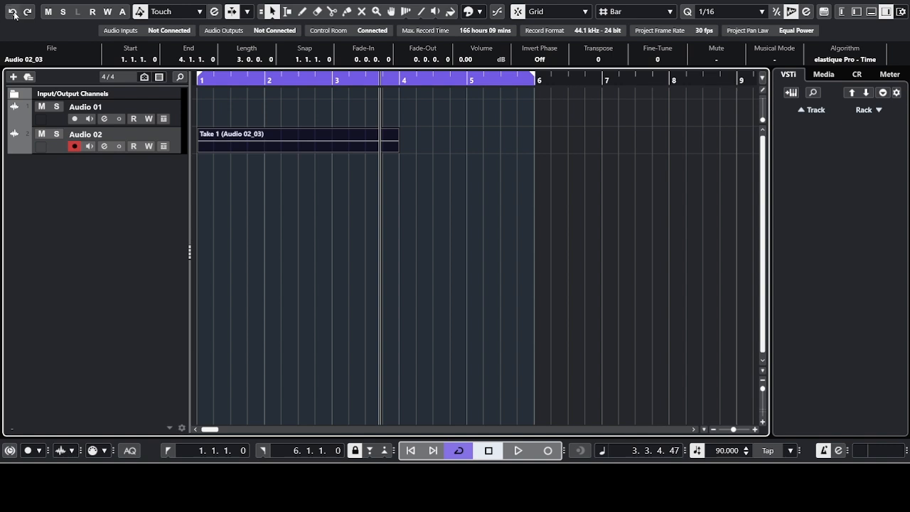
pyautogui.click(12, 12)
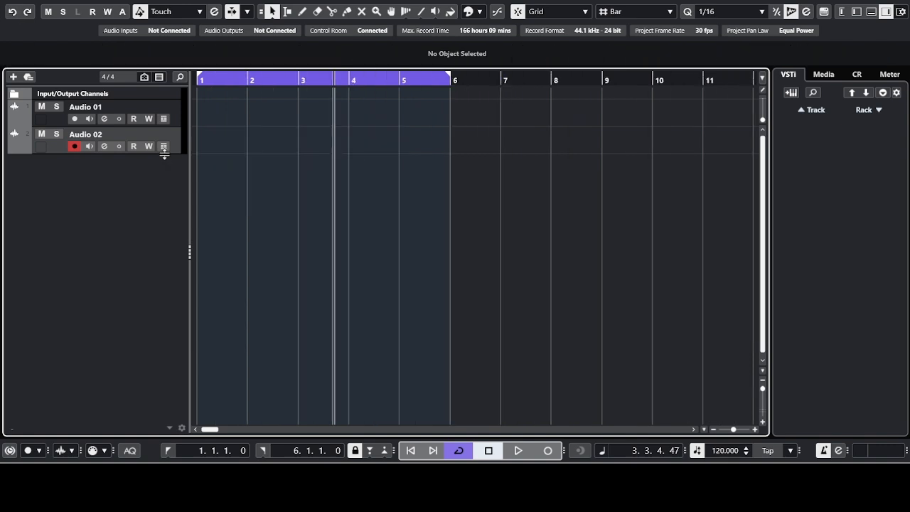
# Step: Redo to restore Take 1 and drag the right locator back to bar 5
pyautogui.click(29, 12)
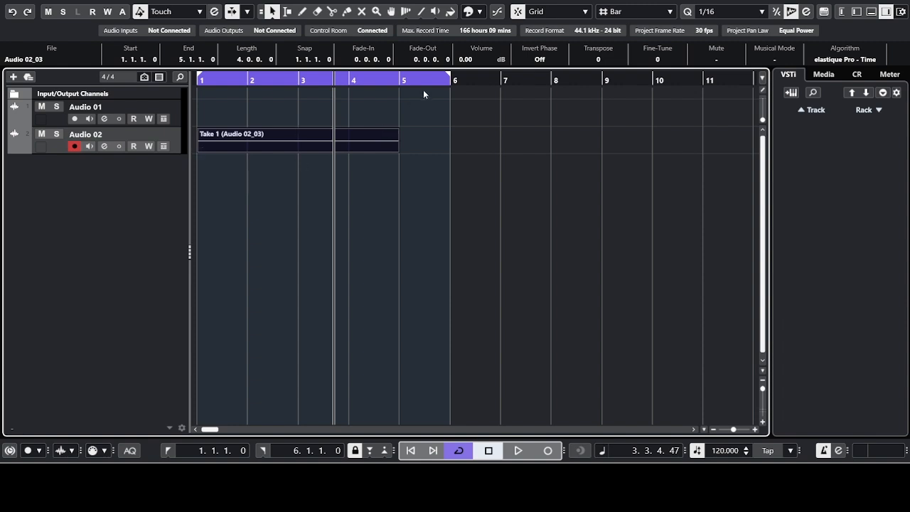
pyautogui.moveTo(445, 79); pyautogui.dragTo(409, 79)
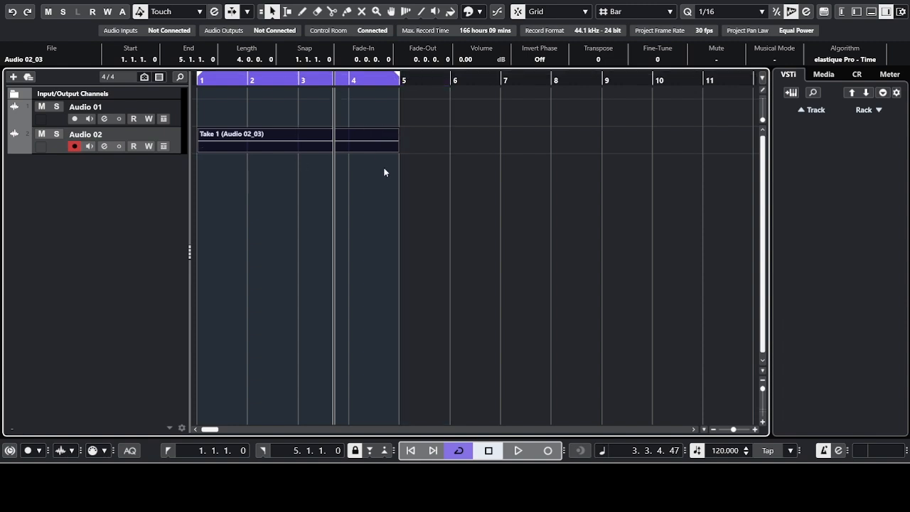
pyautogui.click(372, 145)
pyautogui.click(254, 158)
# Step: Add Audio 02 Volume automation points at bar 4 and bar 5, pulling bar 5 down to -oo
pyautogui.click(217, 311)
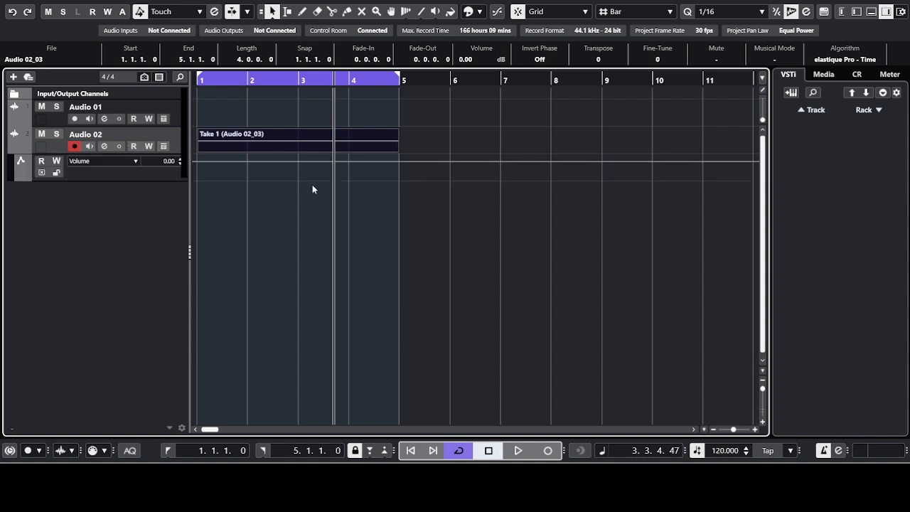
pyautogui.click(352, 161)
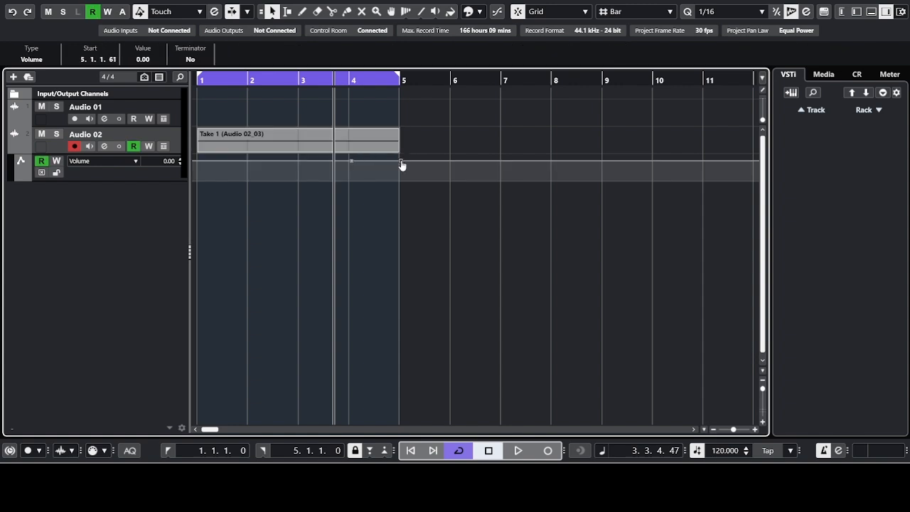
pyautogui.moveTo(401, 164); pyautogui.dragTo(394, 181)
# Step: Play the fade from bar 1, then turn off automation Read and hide the lane
pyautogui.moveTo(337, 78); pyautogui.dragTo(211, 76)
pyautogui.press('space')
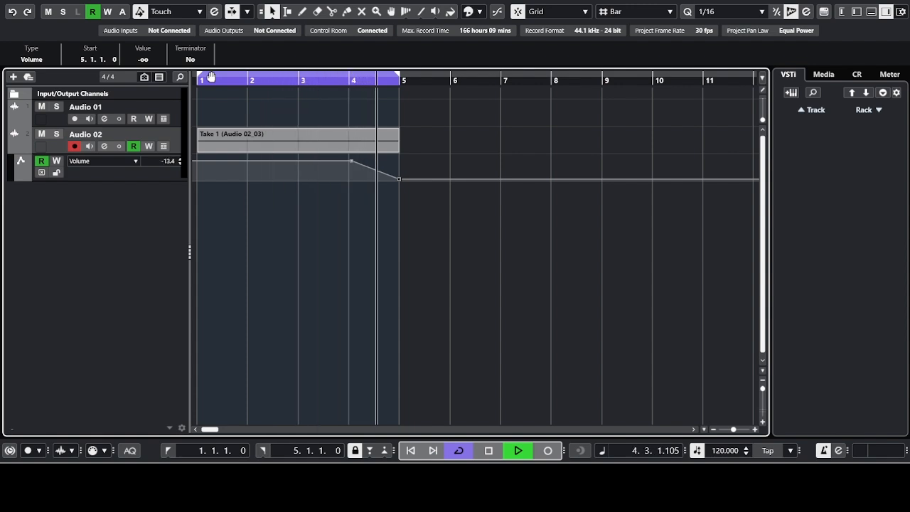
pyautogui.press('space')
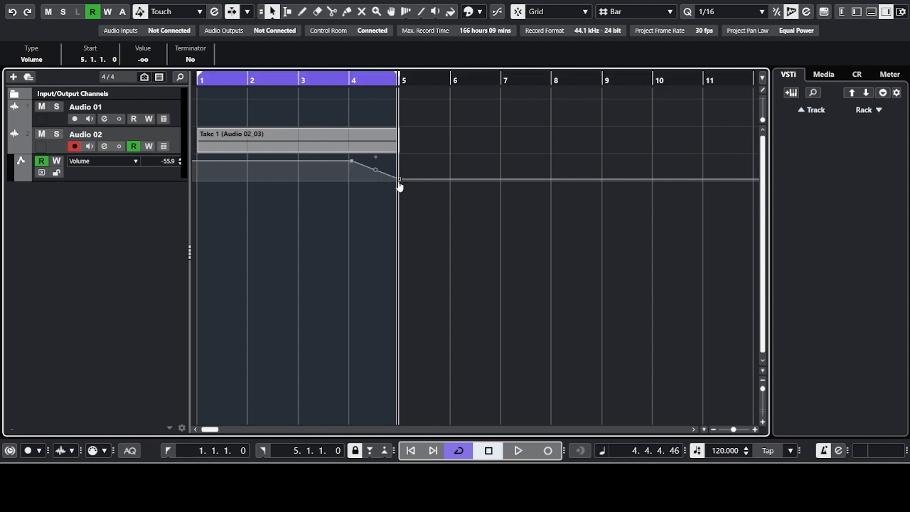
pyautogui.moveTo(399, 186)
pyautogui.click(93, 13)
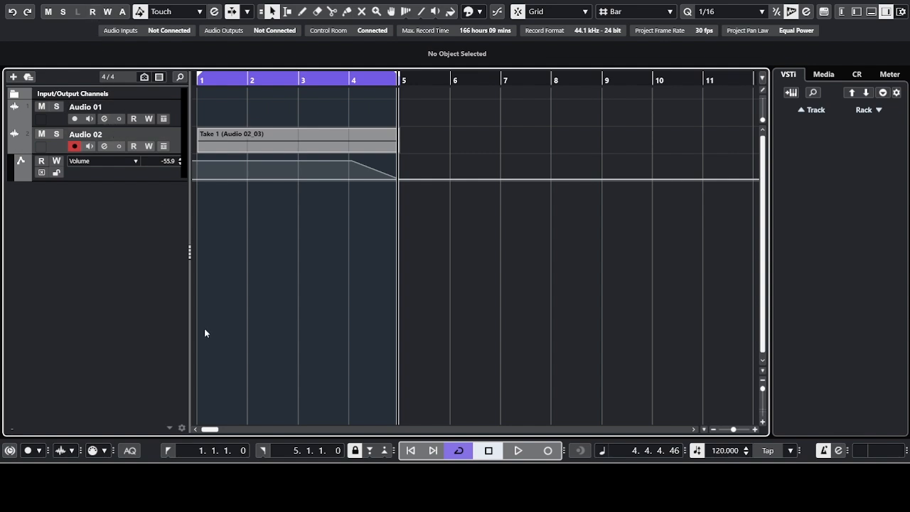
pyautogui.click(200, 308)
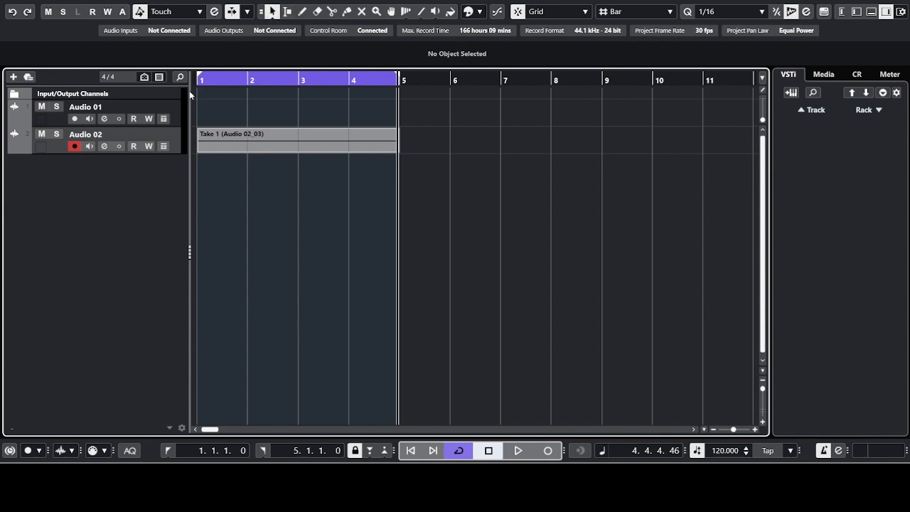
# Step: Select and record-enable the Audio 01 track instead of Audio 02
pyautogui.click(154, 109)
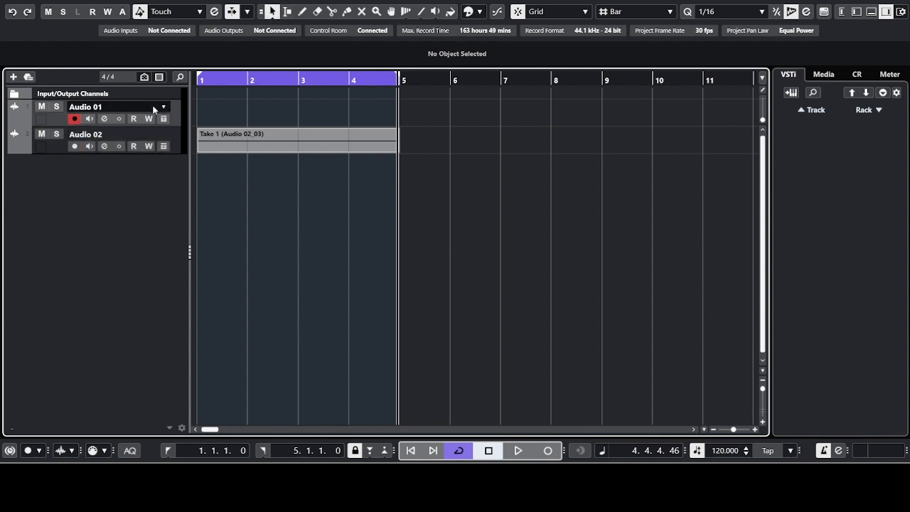
pyautogui.press('Down')
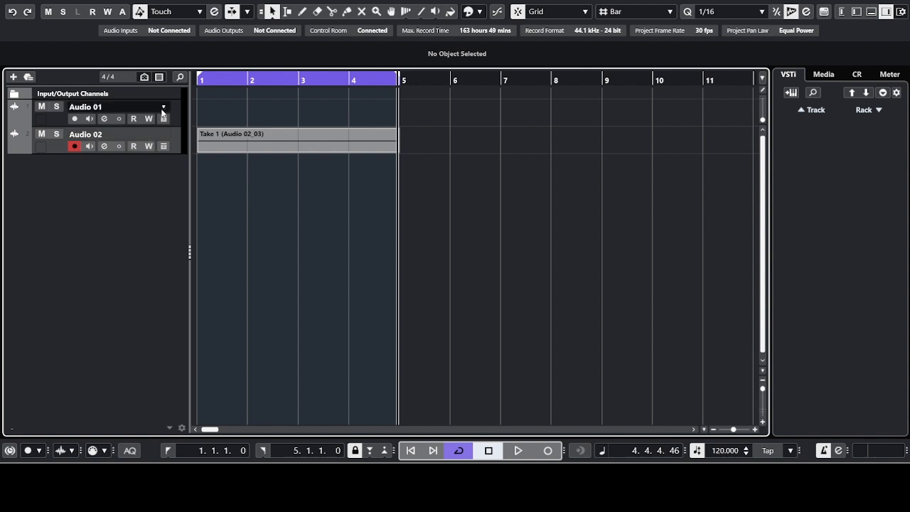
pyautogui.press('Up')
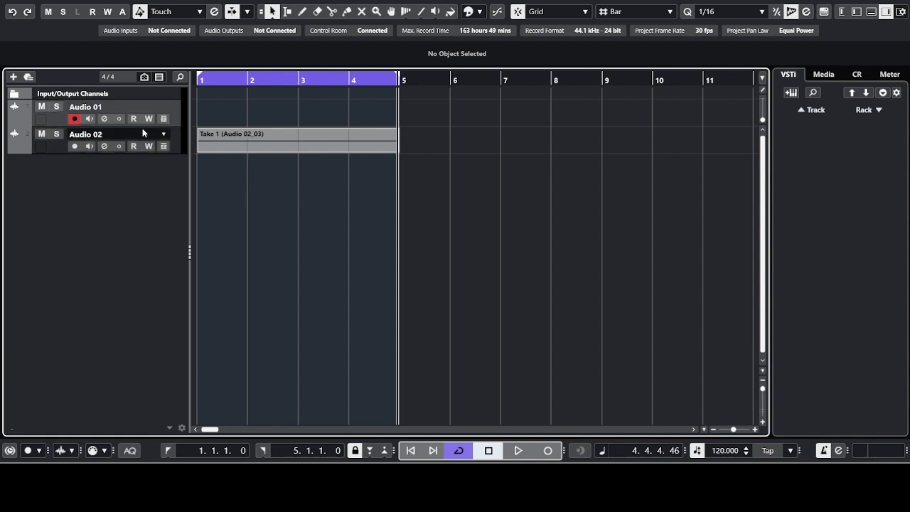
pyautogui.click(143, 129)
pyautogui.click(163, 102)
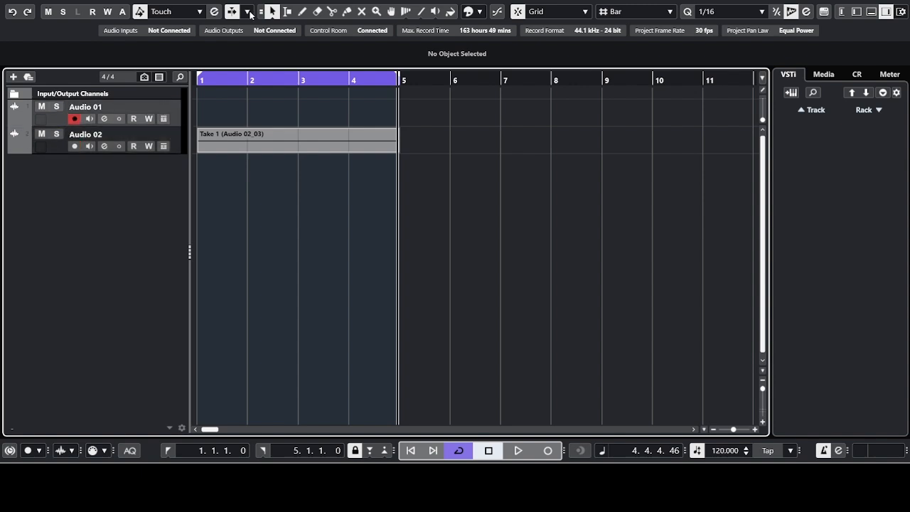
# Step: Select bars 1–4 on Audio 01 as a range, then switch to the Draw tool
pyautogui.click(288, 12)
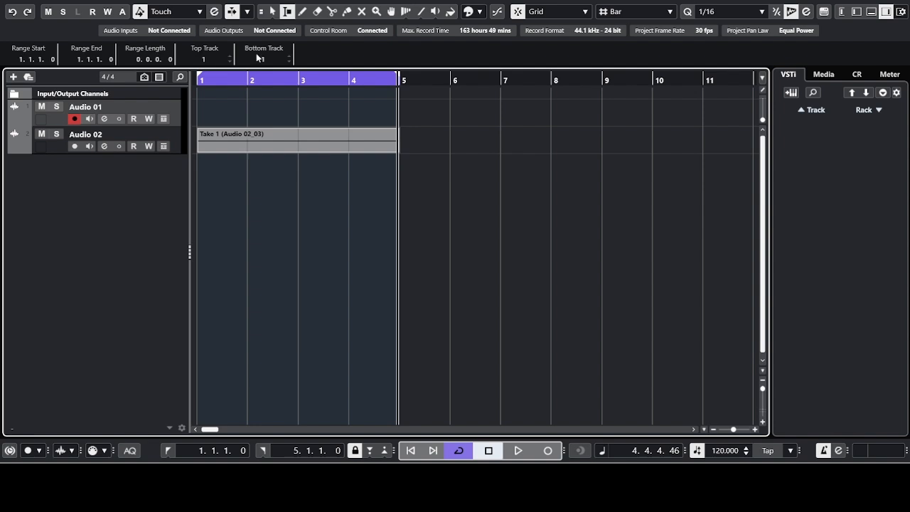
pyautogui.moveTo(220, 115); pyautogui.dragTo(327, 116)
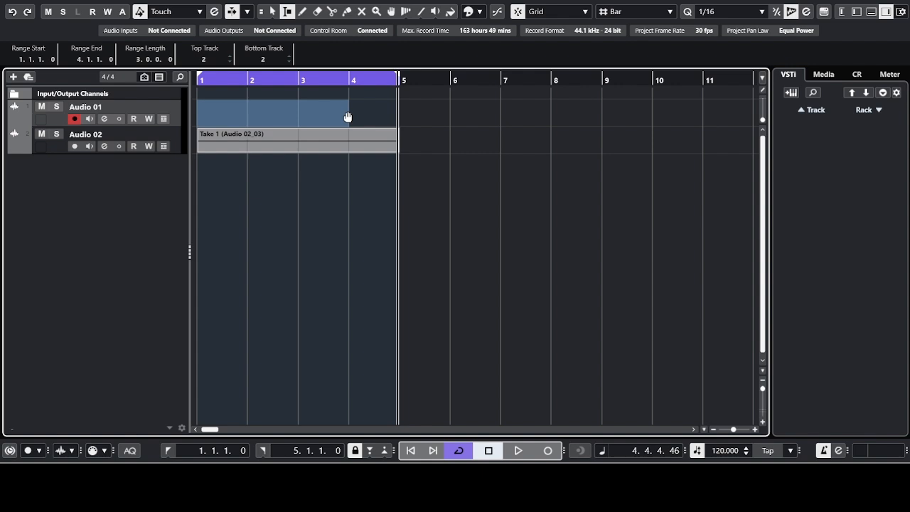
pyautogui.click(302, 12)
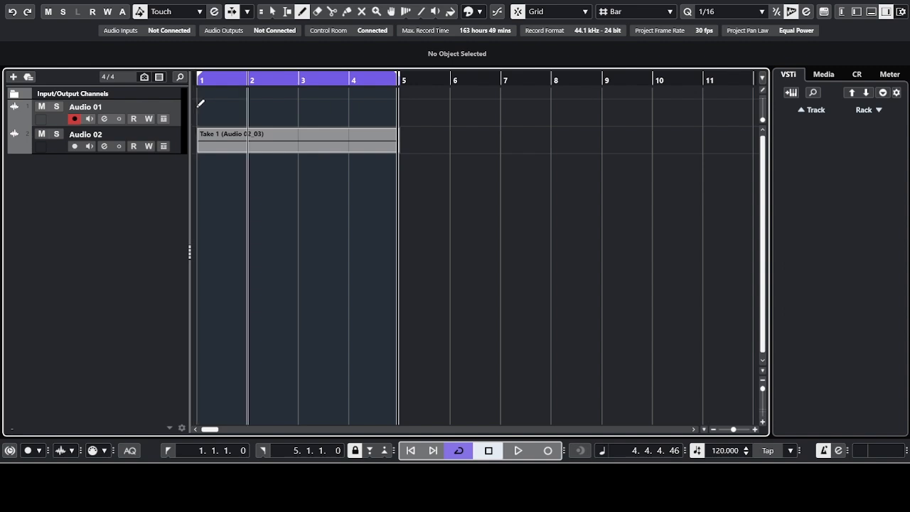
# Step: Draw empty events near bar 5 on Audio 01 and try extending Take 1 to bar 6
pyautogui.moveTo(326, 101); pyautogui.dragTo(335, 99)
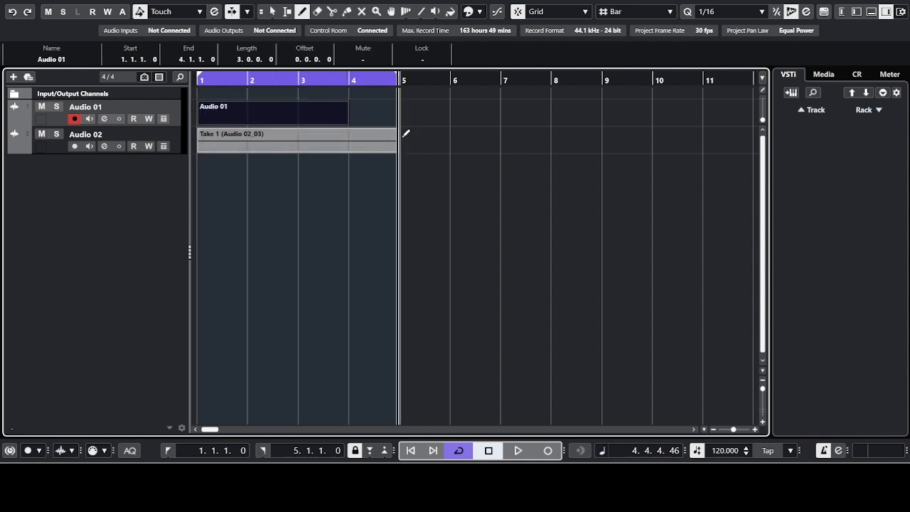
pyautogui.moveTo(399, 137); pyautogui.dragTo(461, 139)
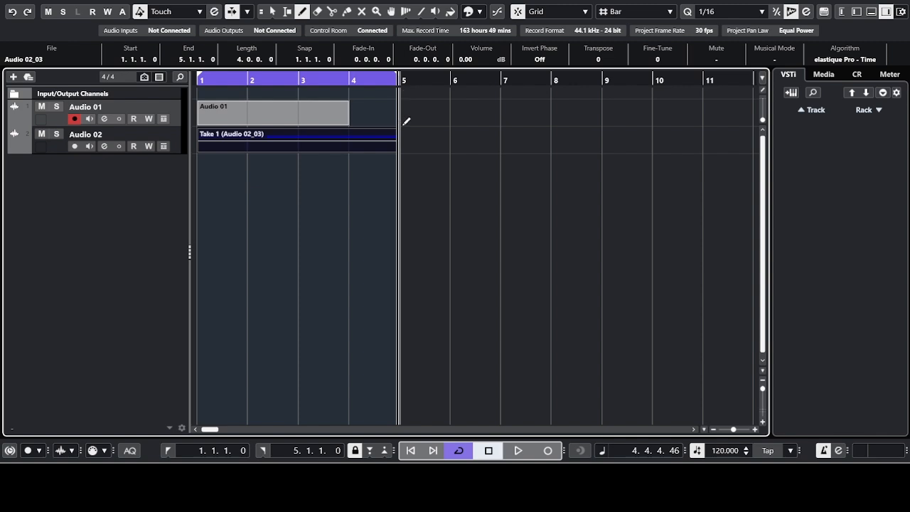
pyautogui.moveTo(406, 118); pyautogui.dragTo(493, 143)
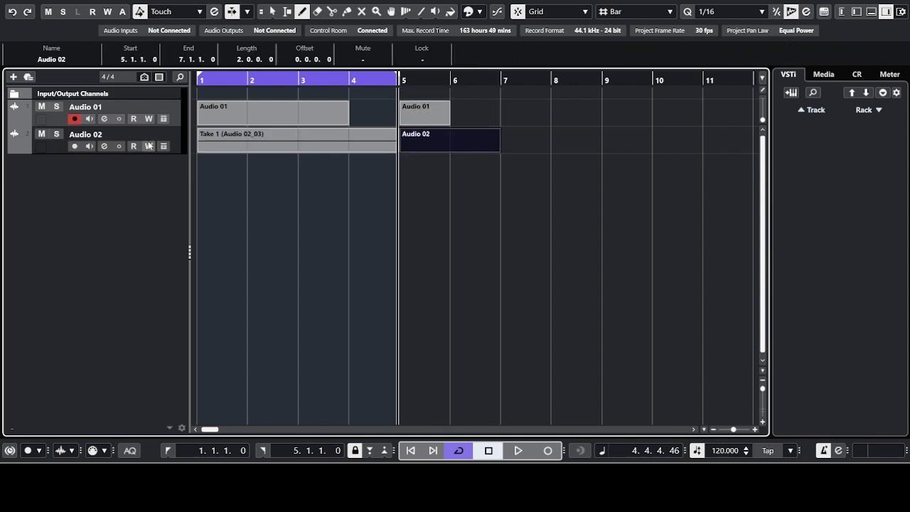
# Step: Rename Audio 02 to 'Guitar 0' and Audio 01 to 'Piano 3'
pyautogui.doubleClick(95, 134)
pyautogui.write('G')
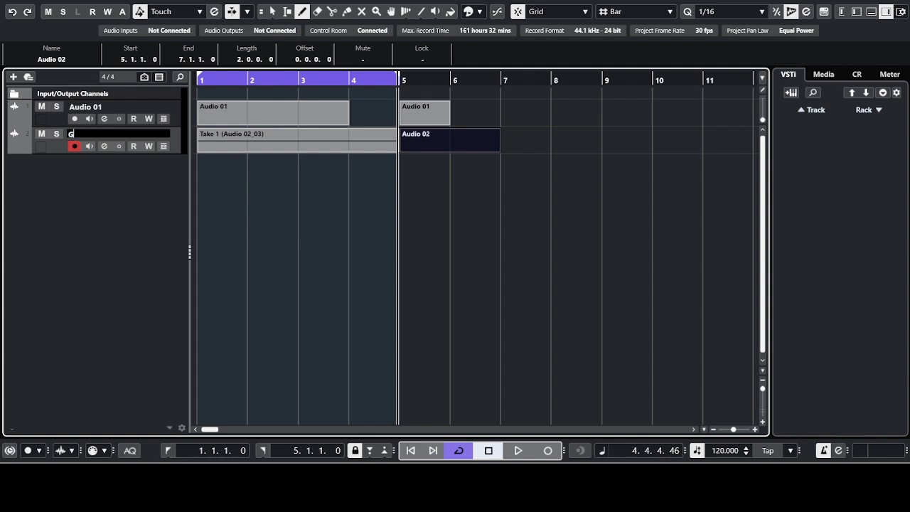
pyautogui.write('uitar 0')
pyautogui.press('Return')
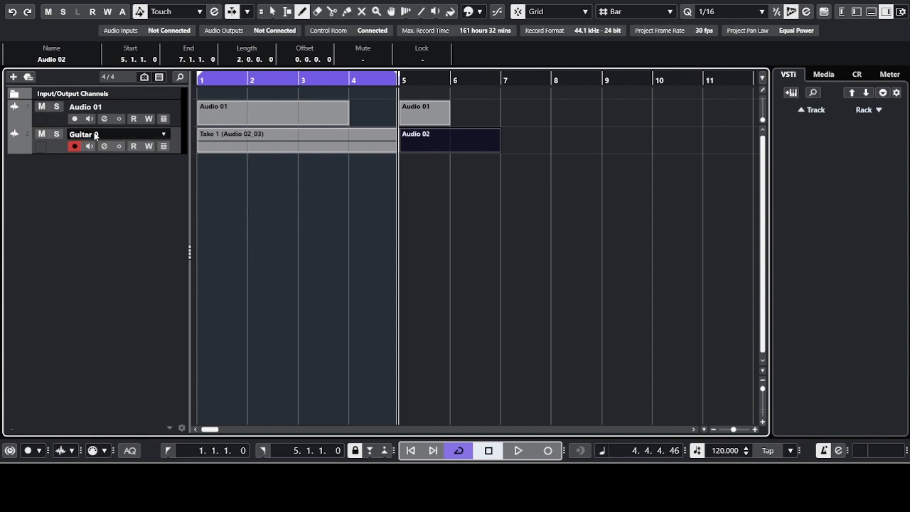
pyautogui.click(121, 100)
pyautogui.doubleClick(110, 106)
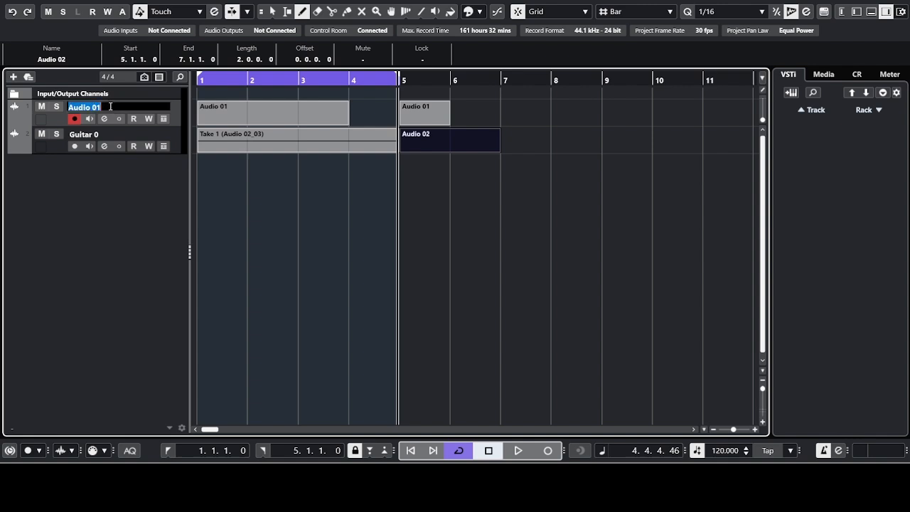
pyautogui.write('Piano 3')
pyautogui.press('Return')
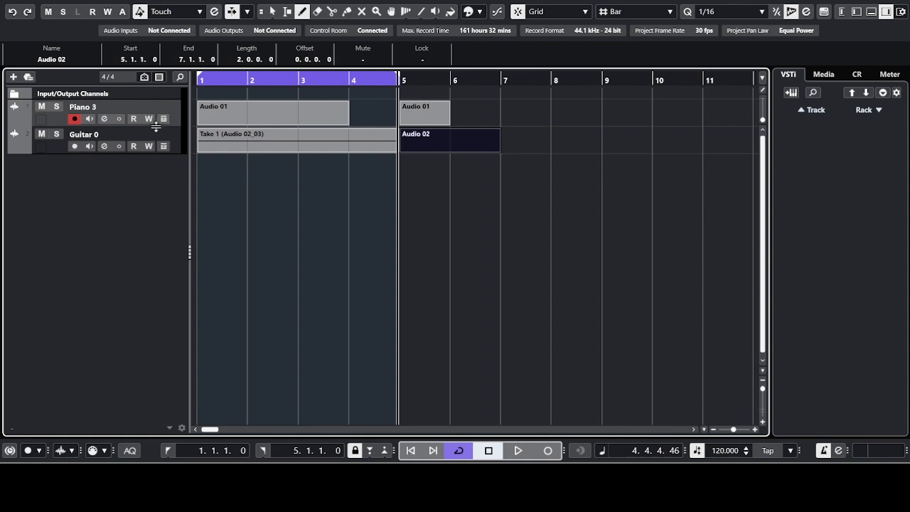
# Step: Draw a Piano 3 part at bars 6–8 and Guitar 0 parts at bars 7–9 and 9–11
pyautogui.moveTo(523, 137); pyautogui.dragTo(618, 149)
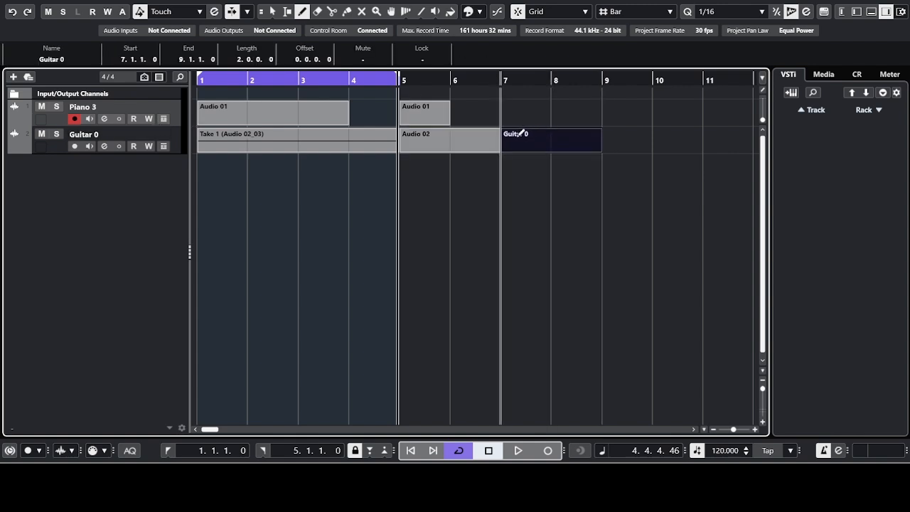
pyautogui.moveTo(510, 107); pyautogui.dragTo(571, 100)
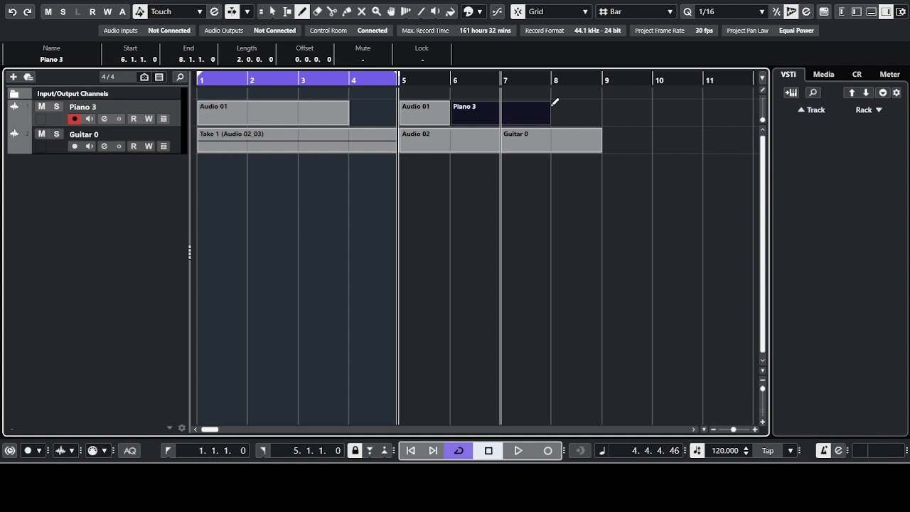
pyautogui.click(607, 134)
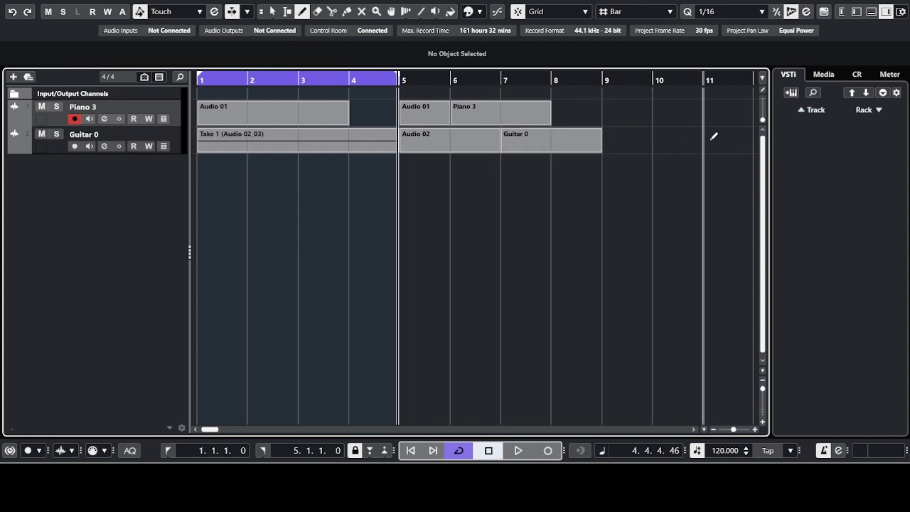
pyautogui.moveTo(605, 139); pyautogui.dragTo(711, 139)
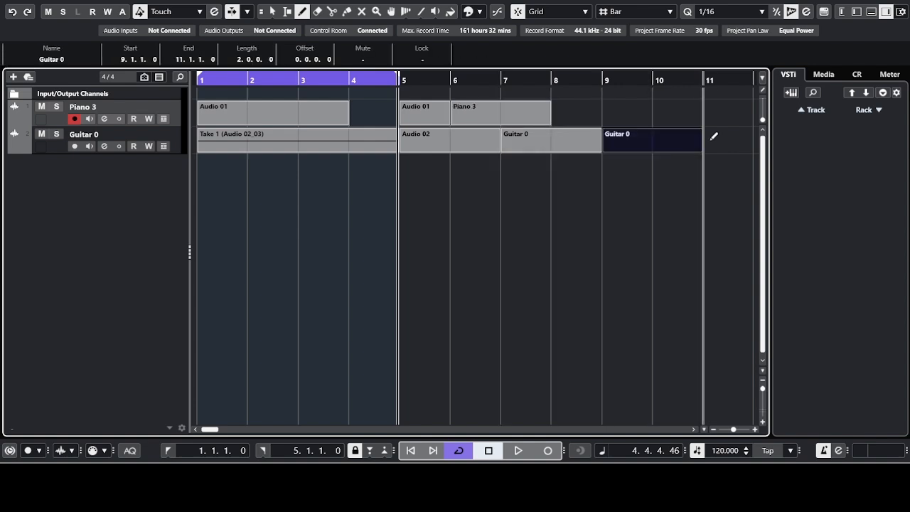
# Step: Erase the bar-5 events and all the new Piano 3 and Guitar 0 parts after bar 5
pyautogui.click(273, 12)
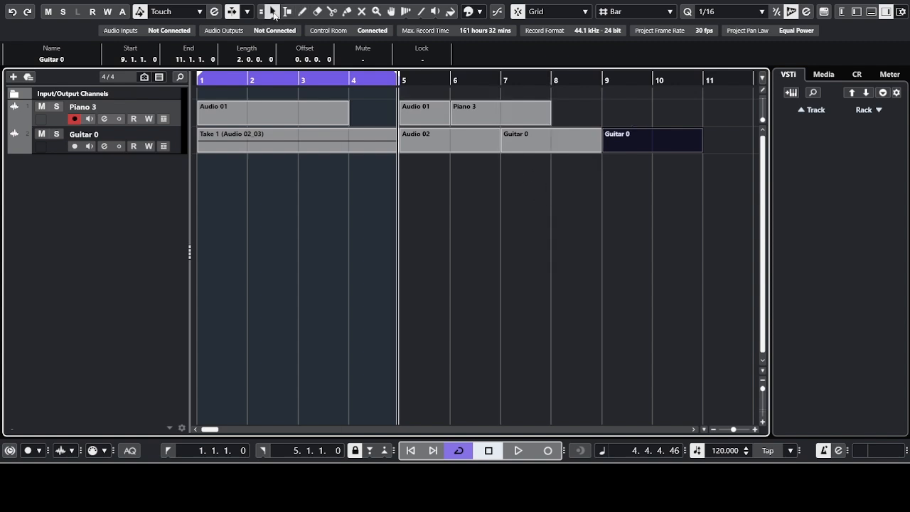
pyautogui.click(315, 13)
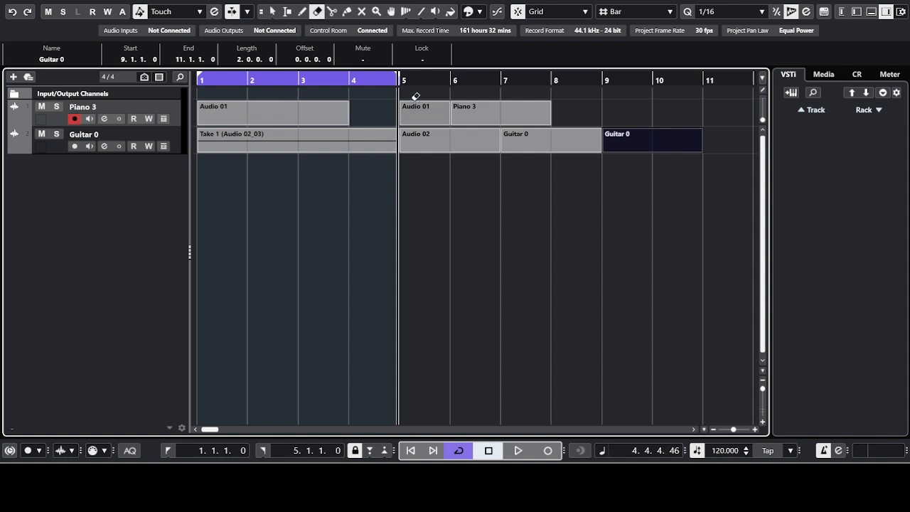
pyautogui.click(419, 111)
pyautogui.click(419, 131)
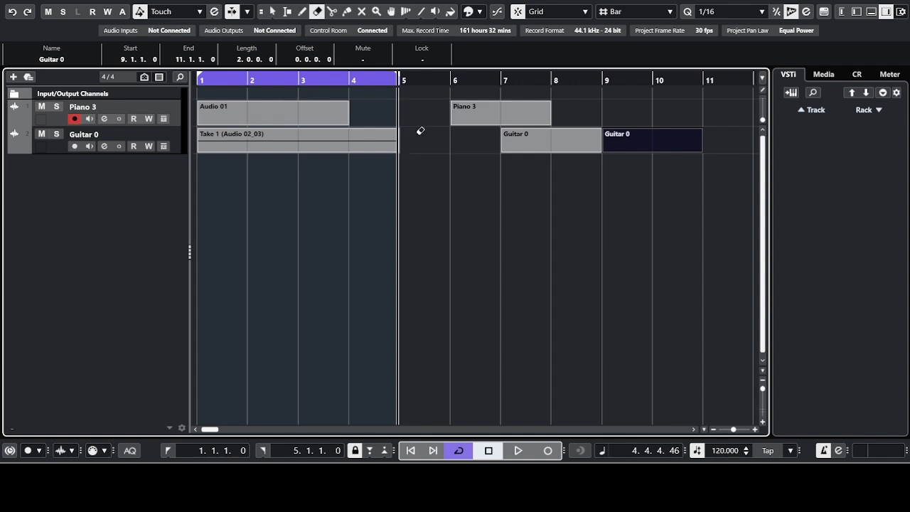
pyautogui.click(477, 115)
pyautogui.click(527, 146)
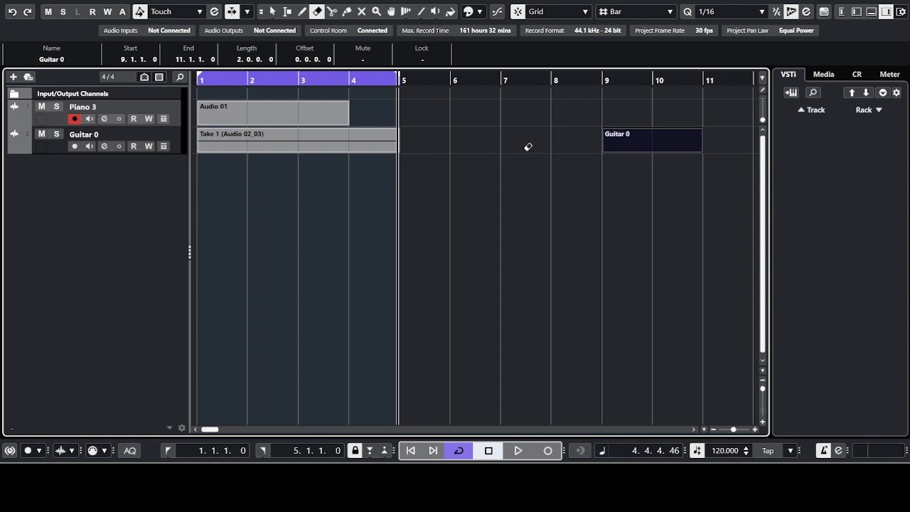
pyautogui.click(640, 133)
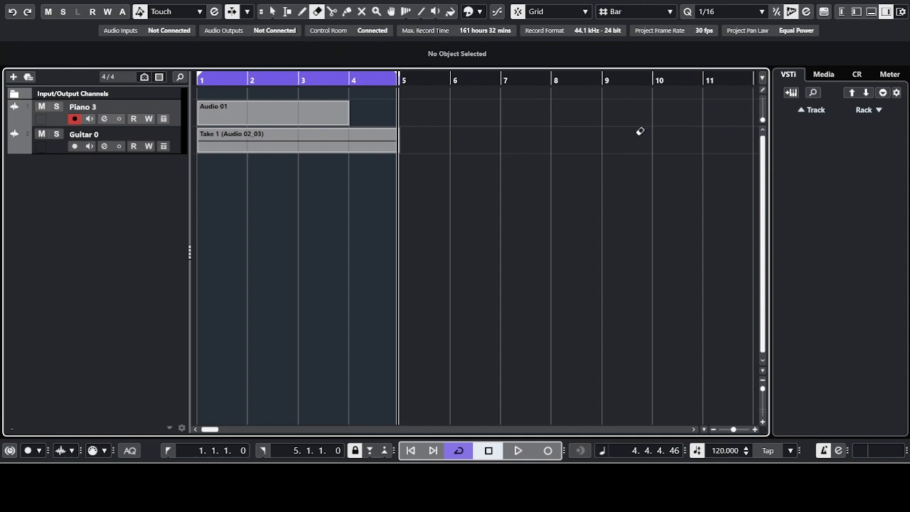
# Step: Cut the Guitar take at bar 3, then play back and zoom to check the cut
pyautogui.click(334, 12)
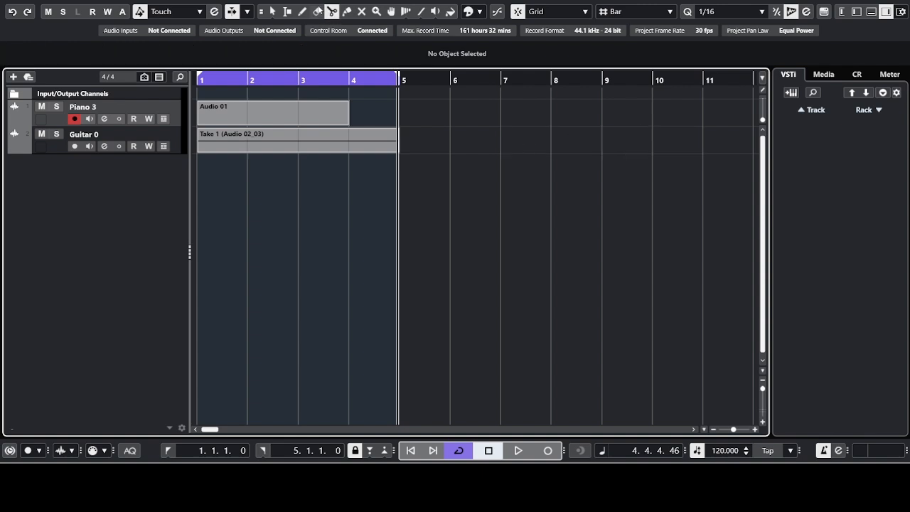
pyautogui.click(301, 146)
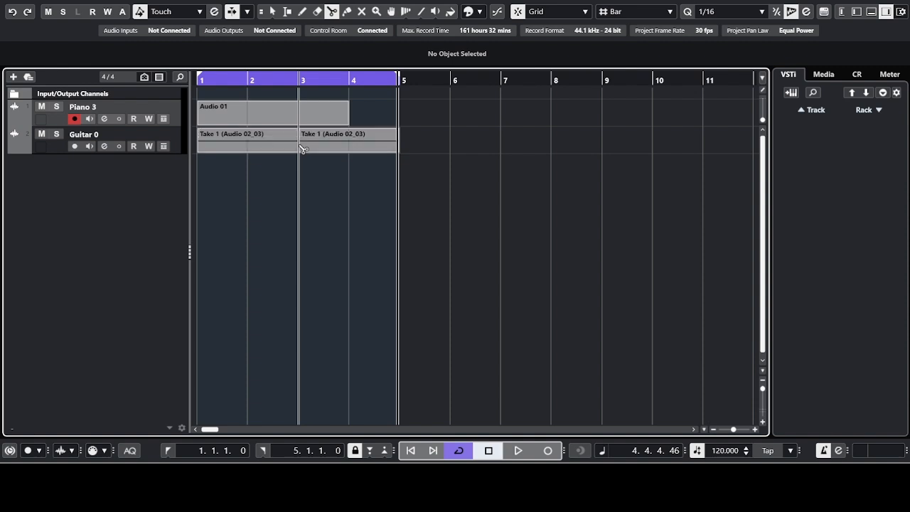
pyautogui.press('space')
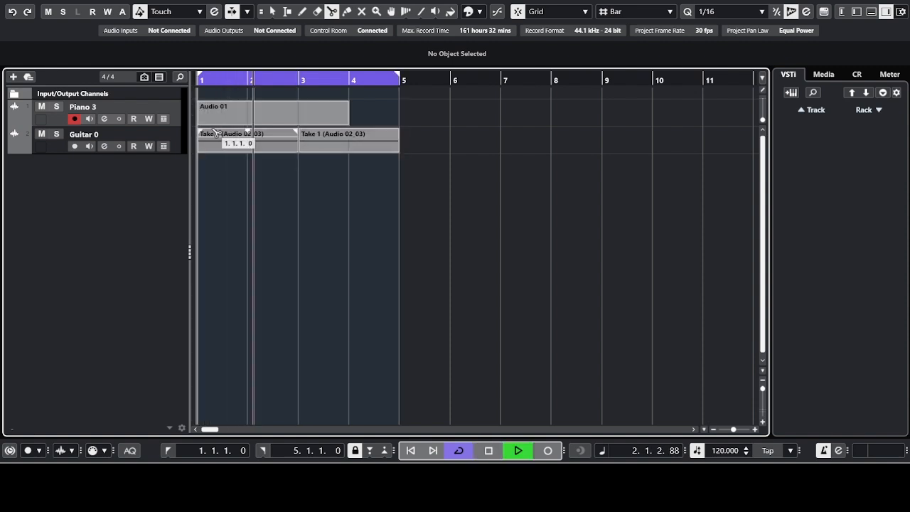
pyautogui.press('space')
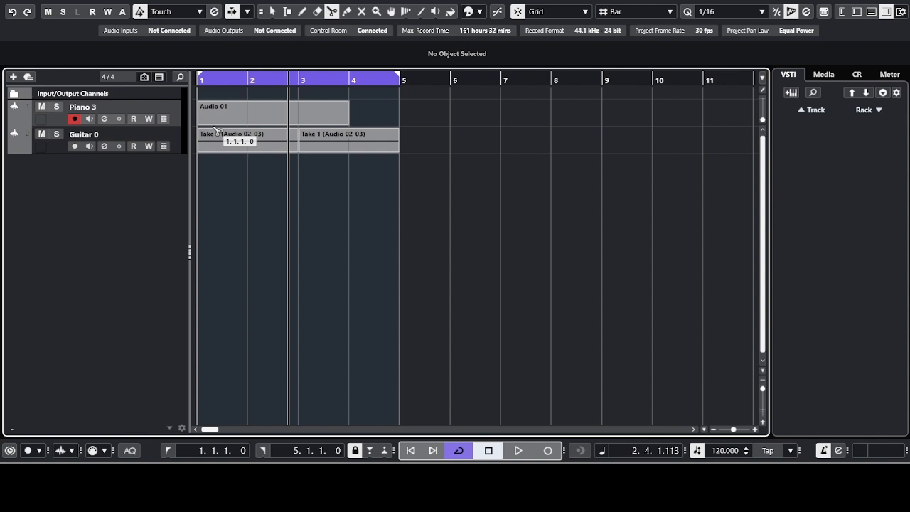
pyautogui.press('h')
pyautogui.press('h')
pyautogui.press('h')
pyautogui.press('h')
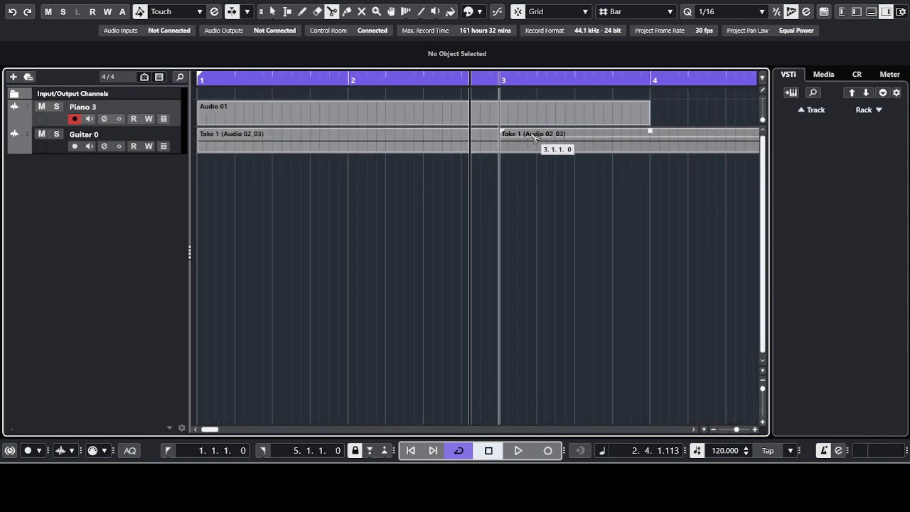
pyautogui.click(480, 84)
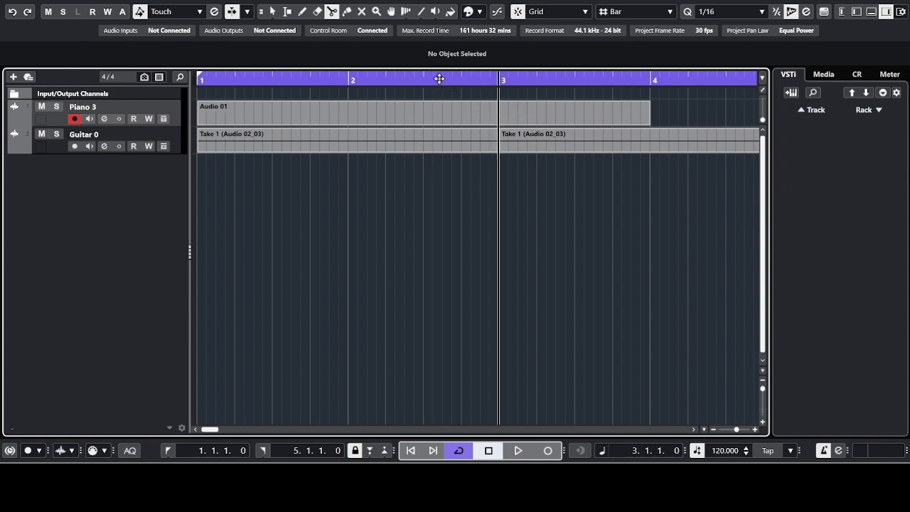
pyautogui.click(325, 83)
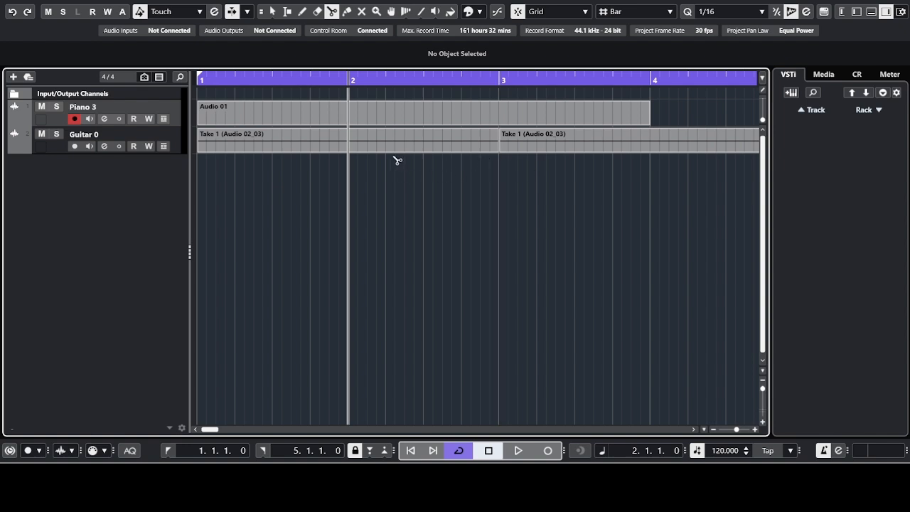
pyautogui.press('g')
pyautogui.press('g')
pyautogui.press('g')
pyautogui.press('g')
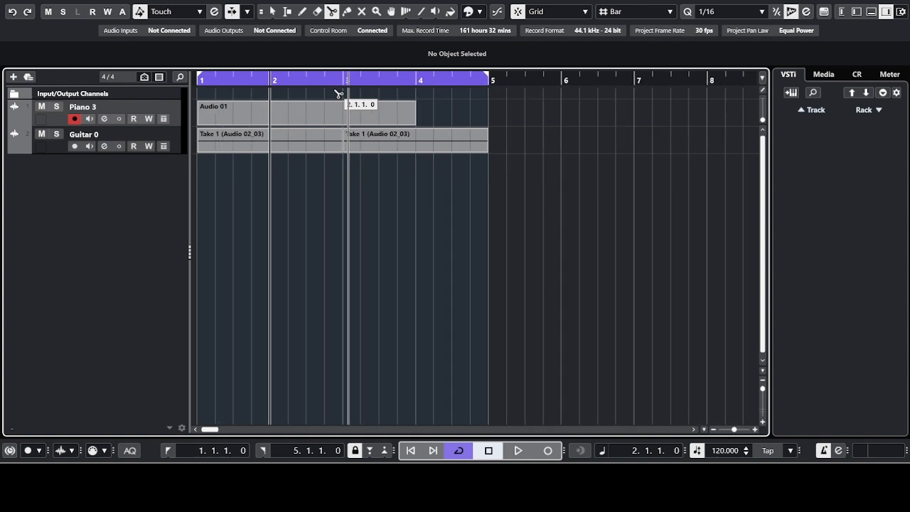
pyautogui.click(346, 11)
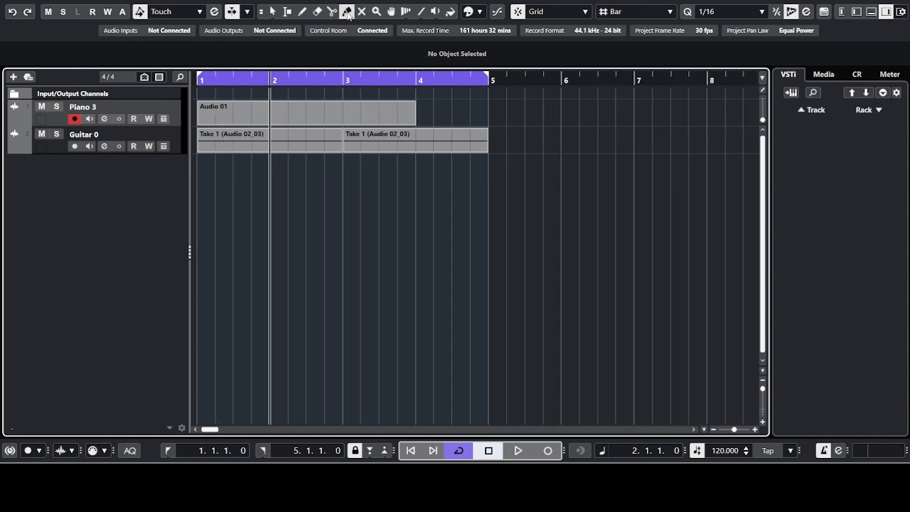
# Step: Glue the two Take 1 halves back into one event spanning bars 1–5
pyautogui.click(347, 133)
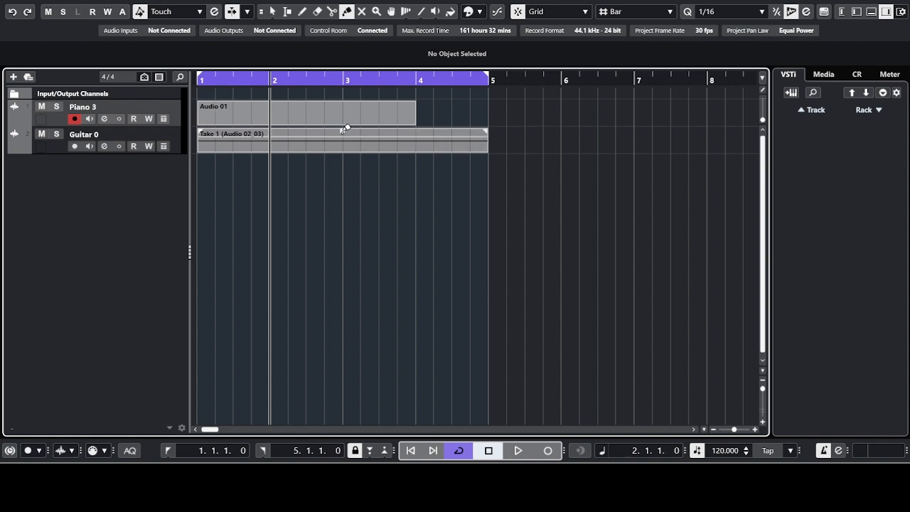
pyautogui.click(363, 11)
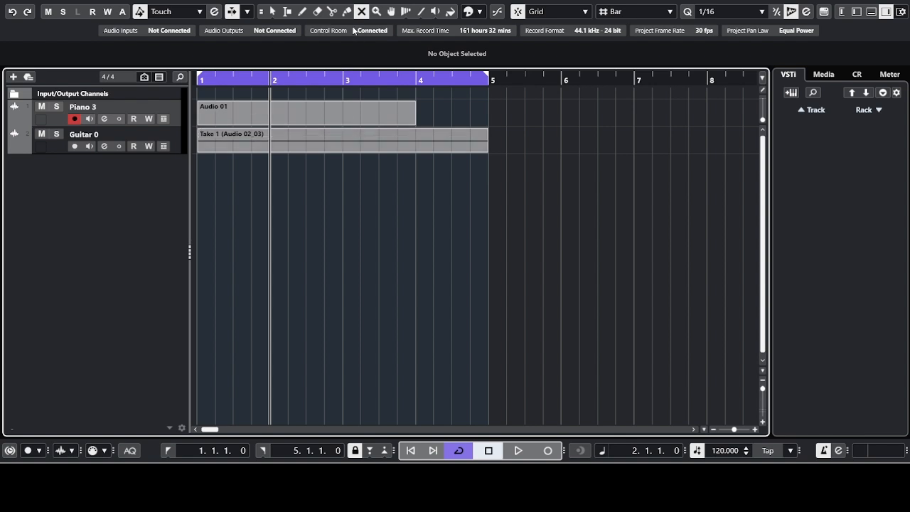
# Step: Mute the whole Take 1 event, play it back, and briefly toggle the Guitar 0 track mute
pyautogui.click(353, 132)
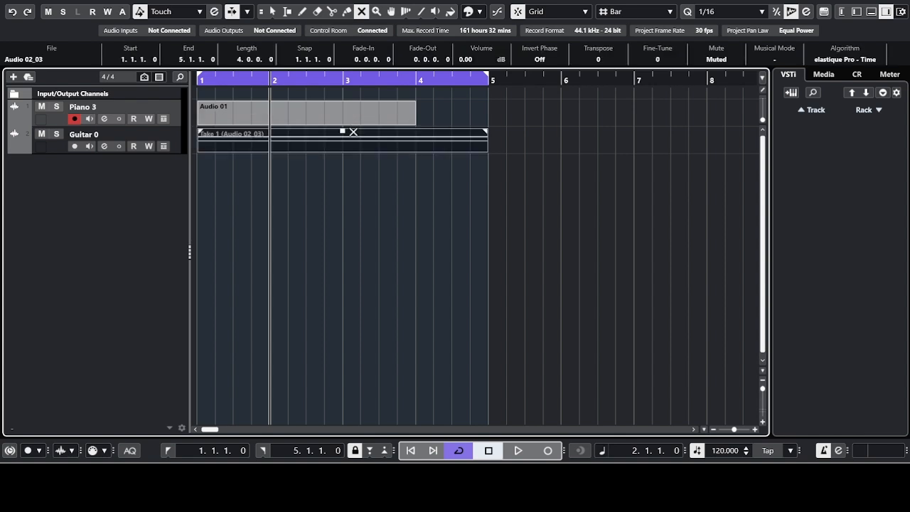
pyautogui.press('space')
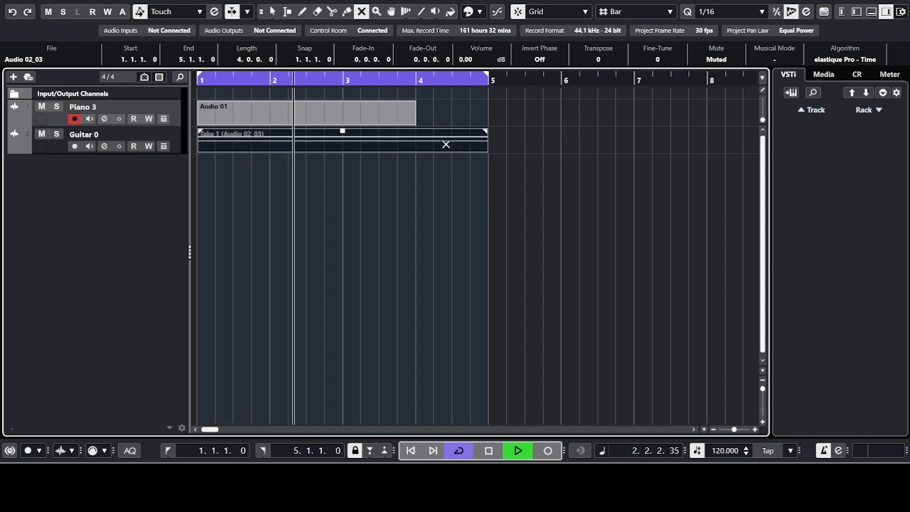
pyautogui.press('space')
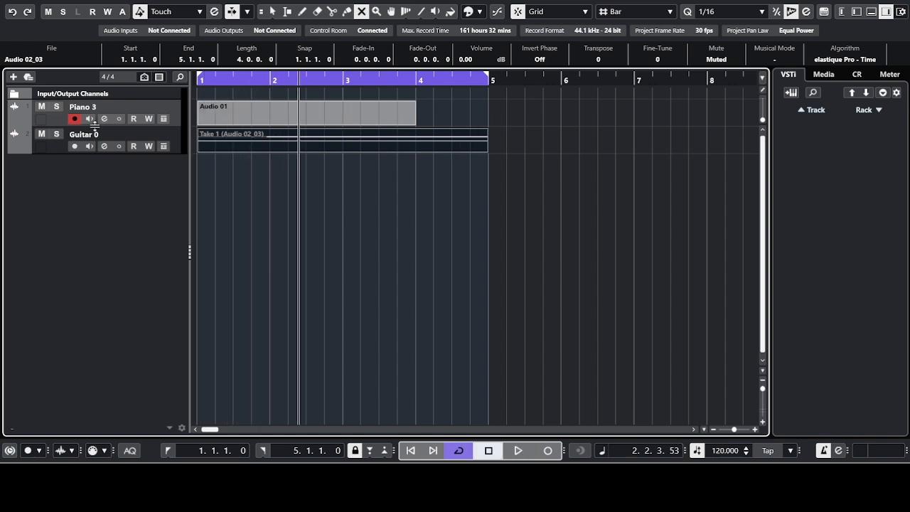
pyautogui.click(41, 136)
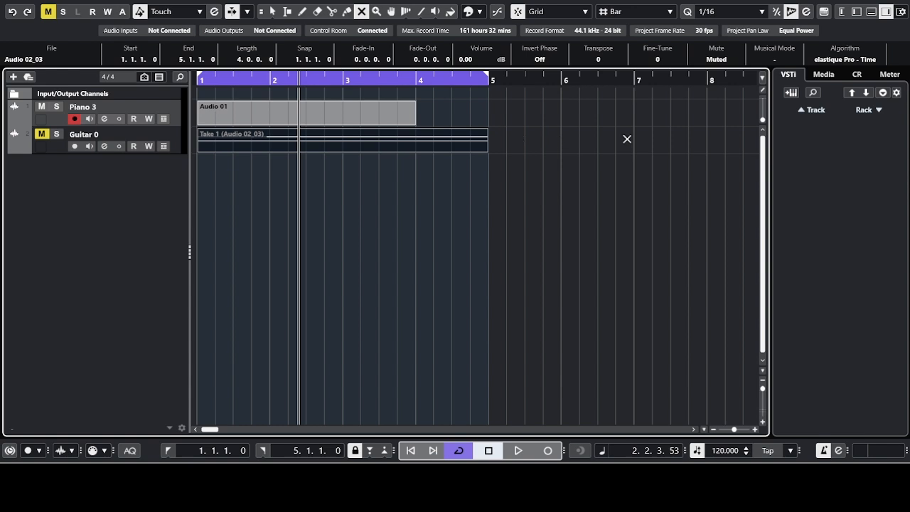
pyautogui.click(41, 136)
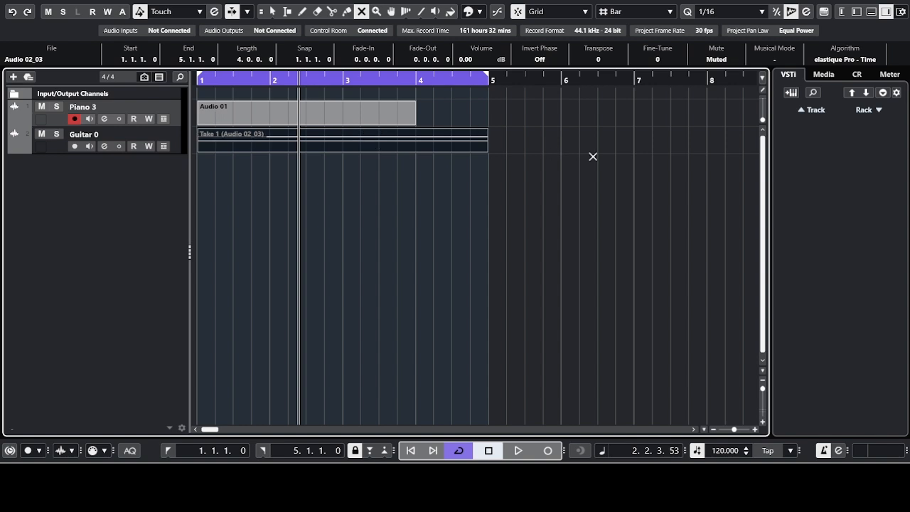
# Step: Undo the mute and glue, then mute only the bars 1–3 half of Take 1 and play back
pyautogui.hotkey('shift', 'u')
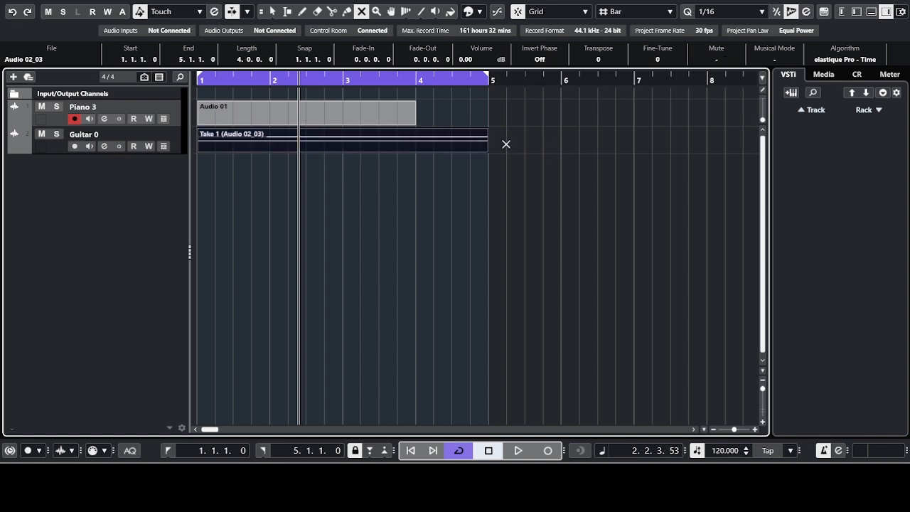
pyautogui.hotkey('ctrl', 'z')
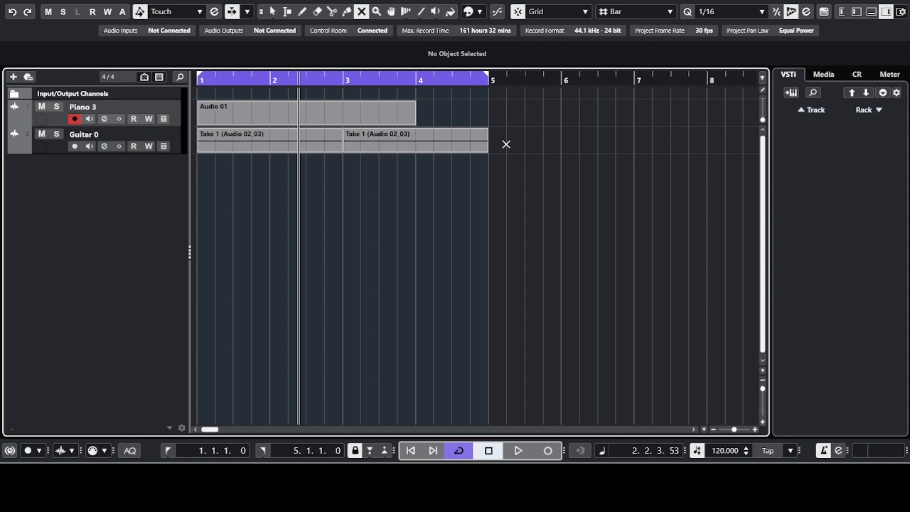
pyautogui.click(303, 143)
pyautogui.press('space')
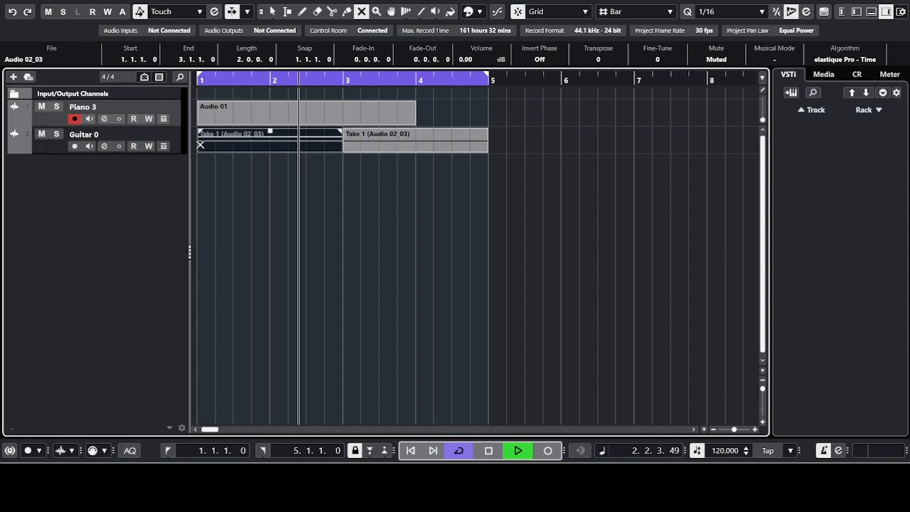
pyautogui.click(41, 135)
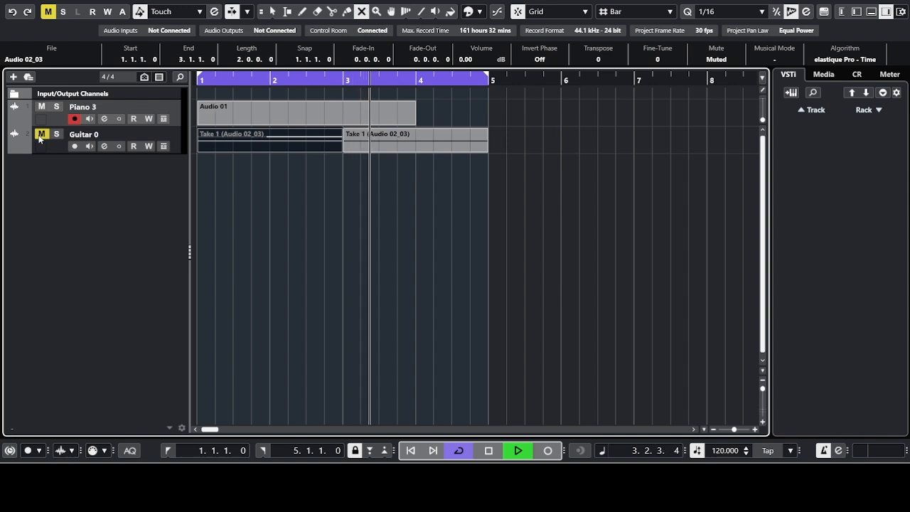
pyautogui.click(40, 135)
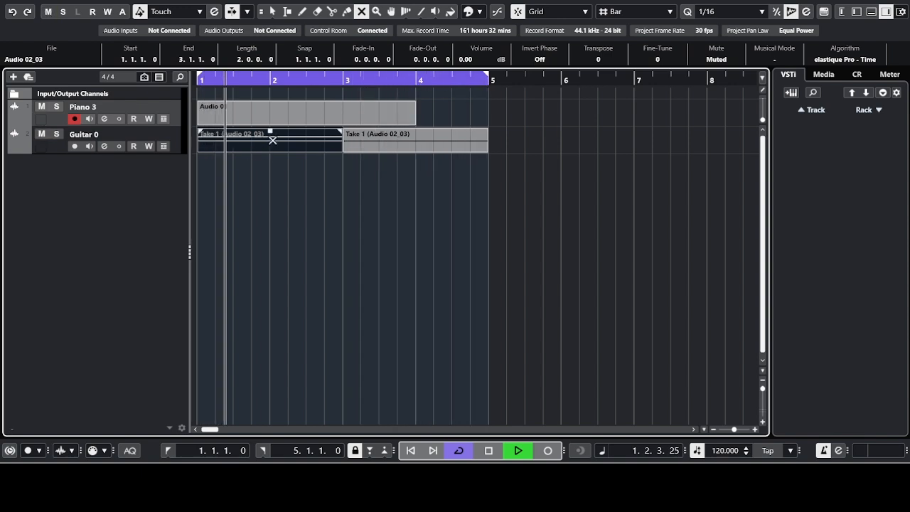
pyautogui.press('space')
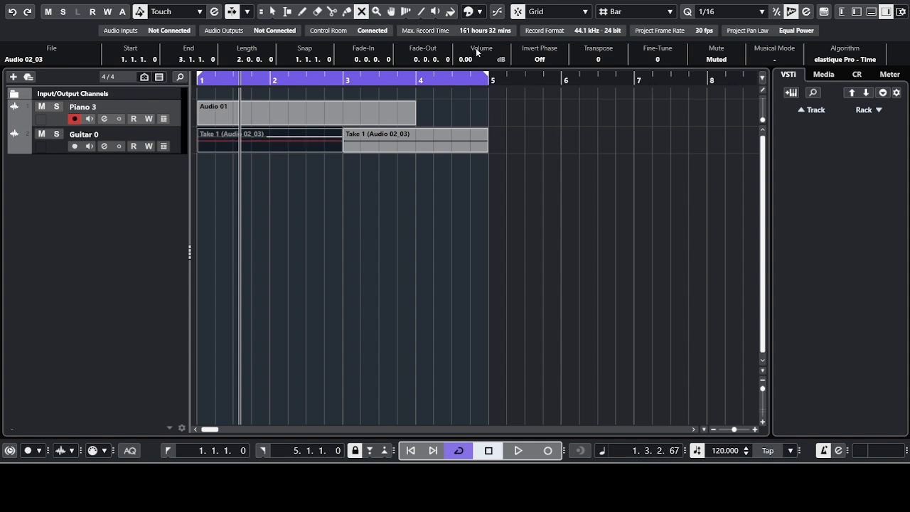
# Step: Unmute the Audio 01 event and the first Take 1 guitar event
pyautogui.click(205, 113)
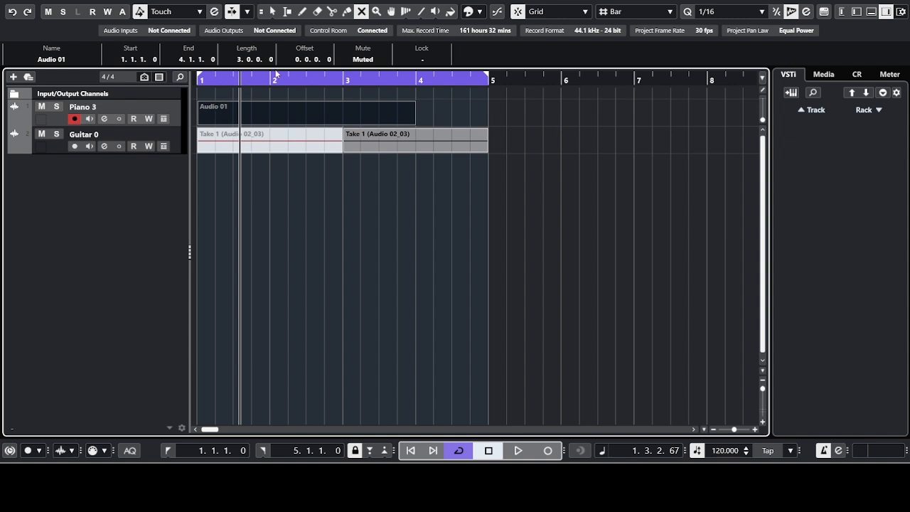
pyautogui.click(273, 12)
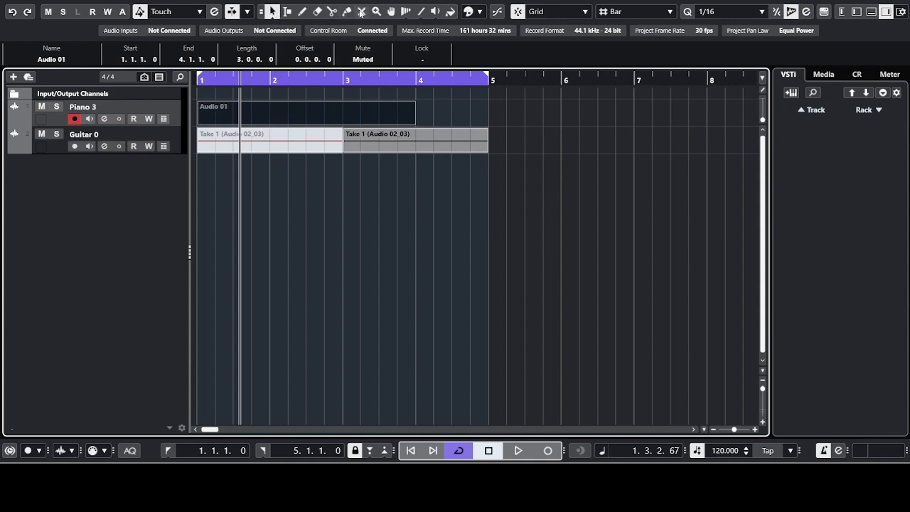
pyautogui.click(362, 11)
pyautogui.click(308, 111)
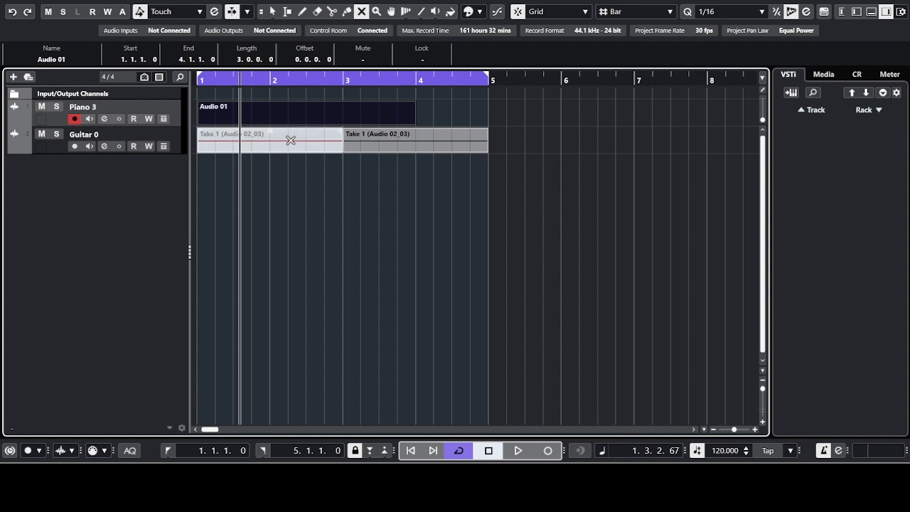
pyautogui.click(290, 140)
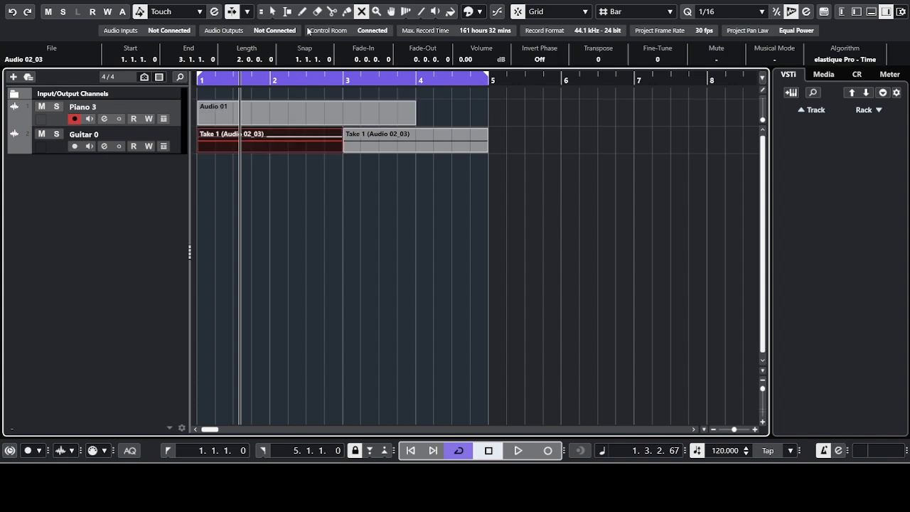
# Step: Colour the Audio 01 event blue and the second Take 1 event red
pyautogui.click(272, 11)
pyautogui.click(282, 121)
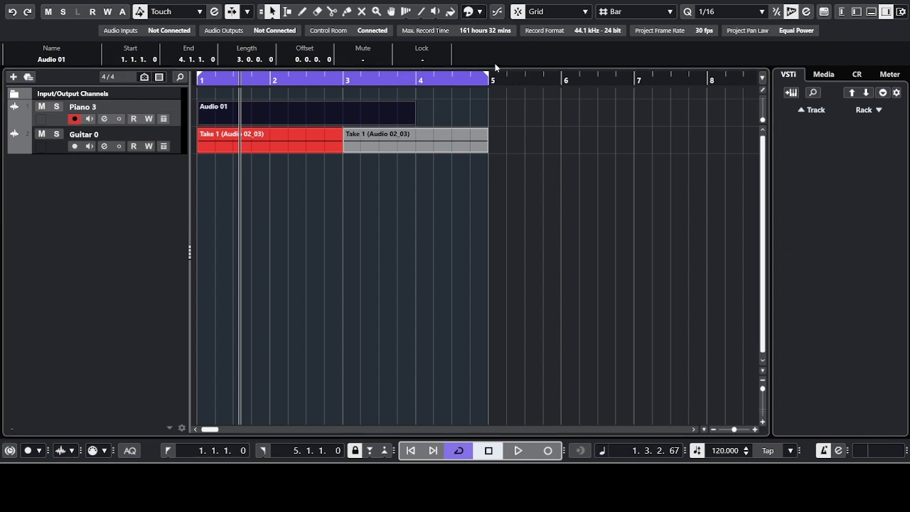
pyautogui.hotkey('alt', 'c')
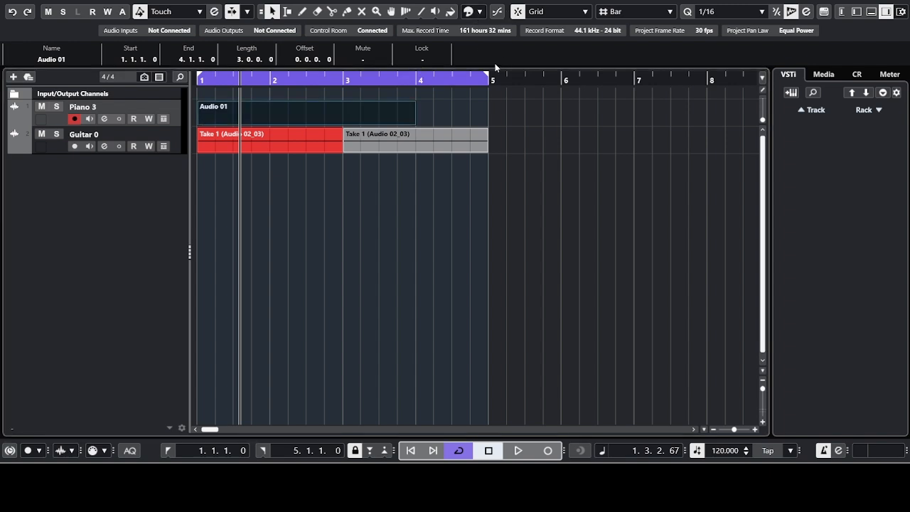
pyautogui.click(412, 141)
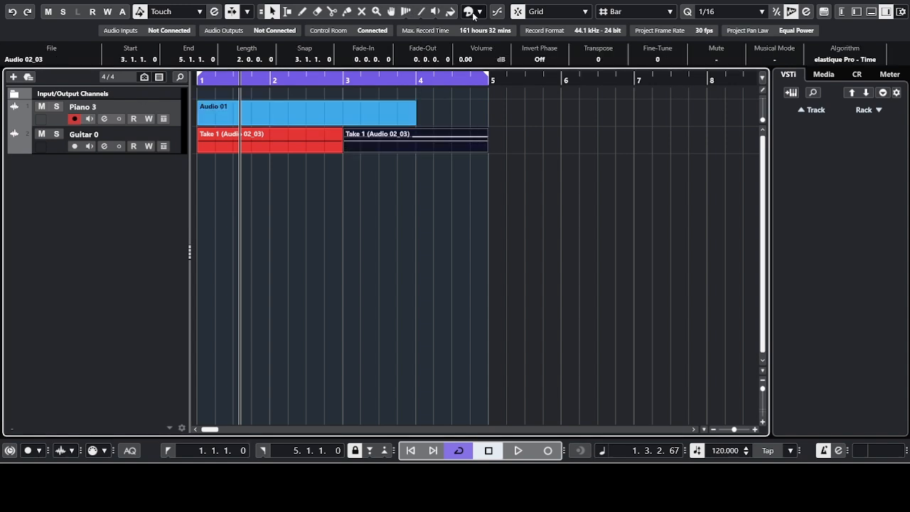
pyautogui.click(477, 54)
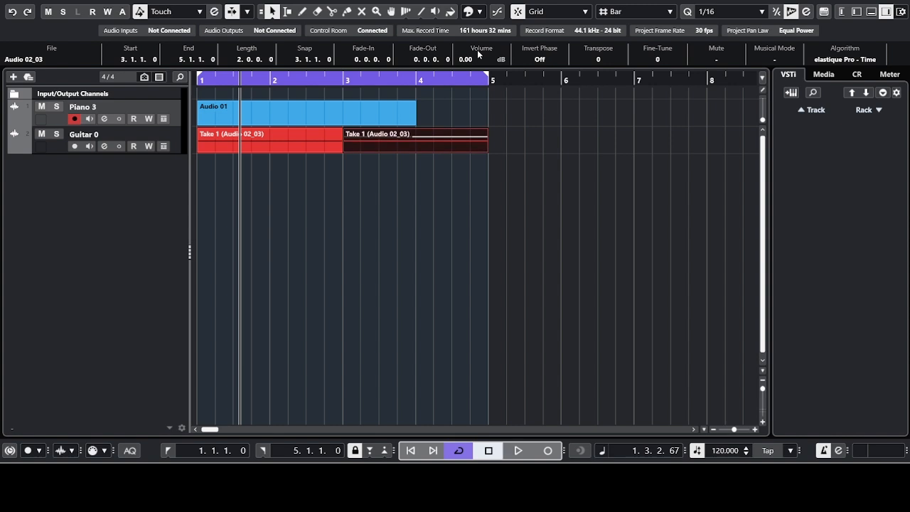
pyautogui.click(351, 191)
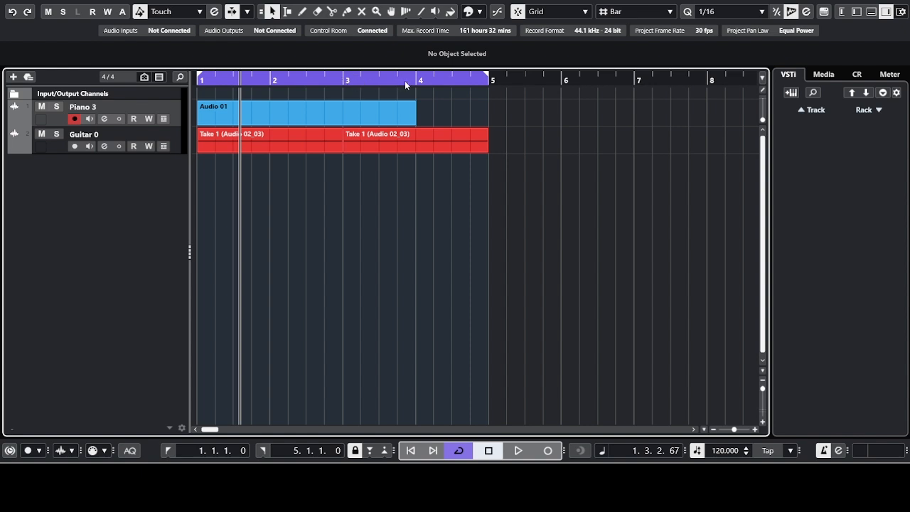
pyautogui.click(395, 105)
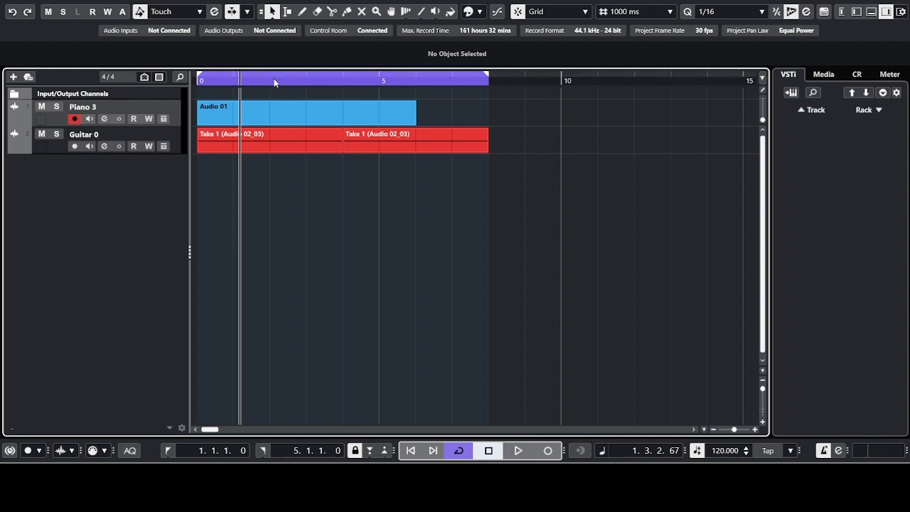
pyautogui.click(307, 118)
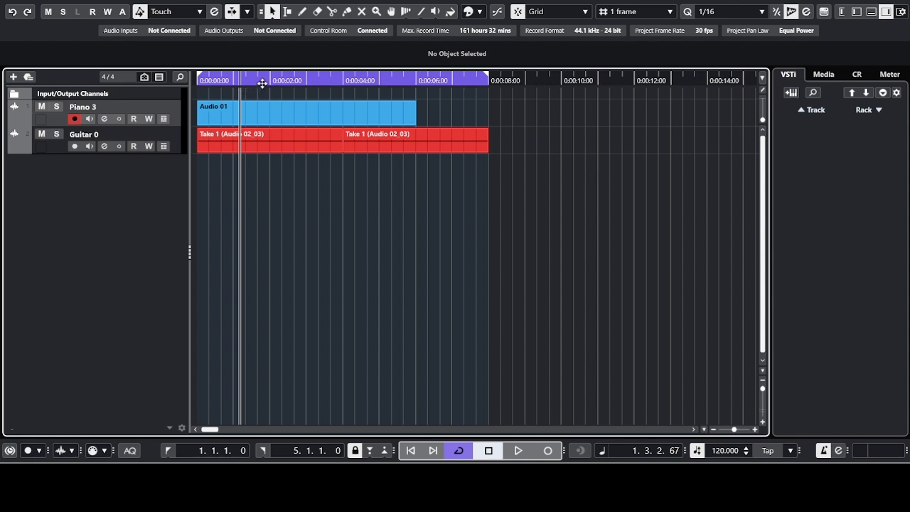
pyautogui.click(307, 132)
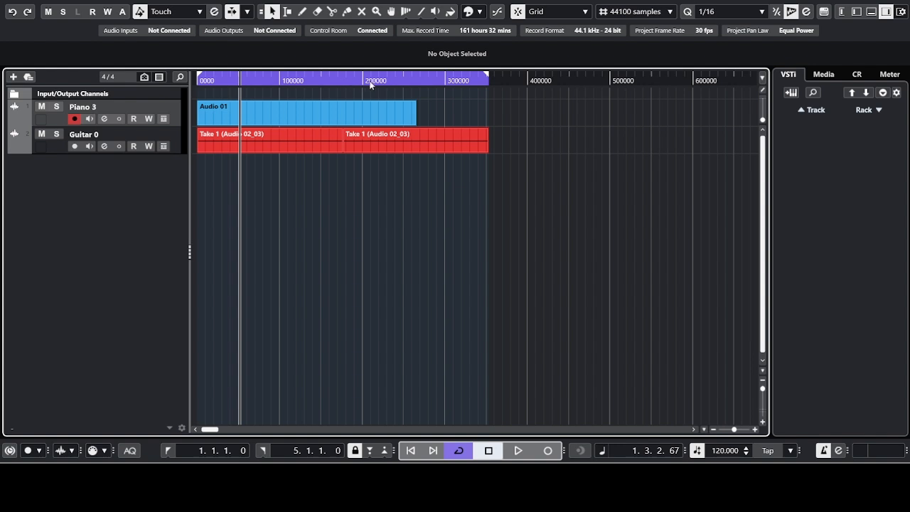
pyautogui.click(371, 83)
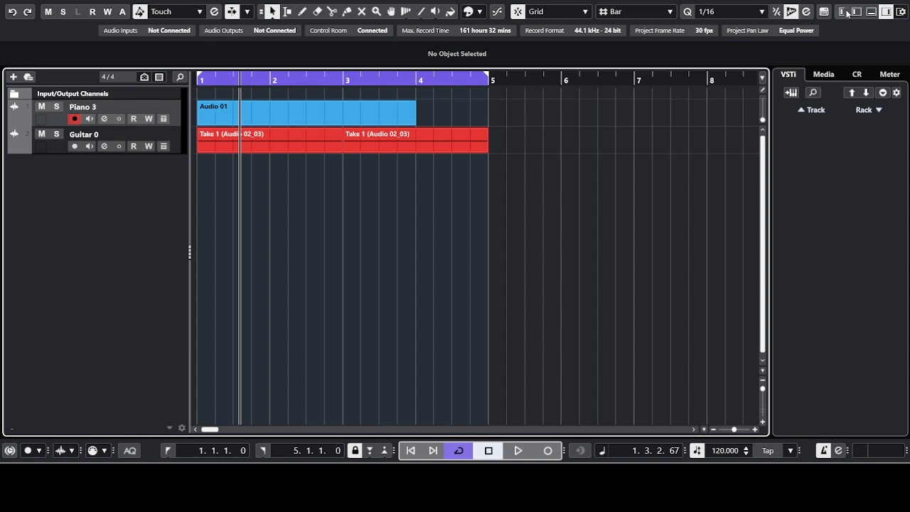
# Step: Hide the right VSTi and Media zone, leaving the Inspector and channel strip zone closed
pyautogui.click(886, 11)
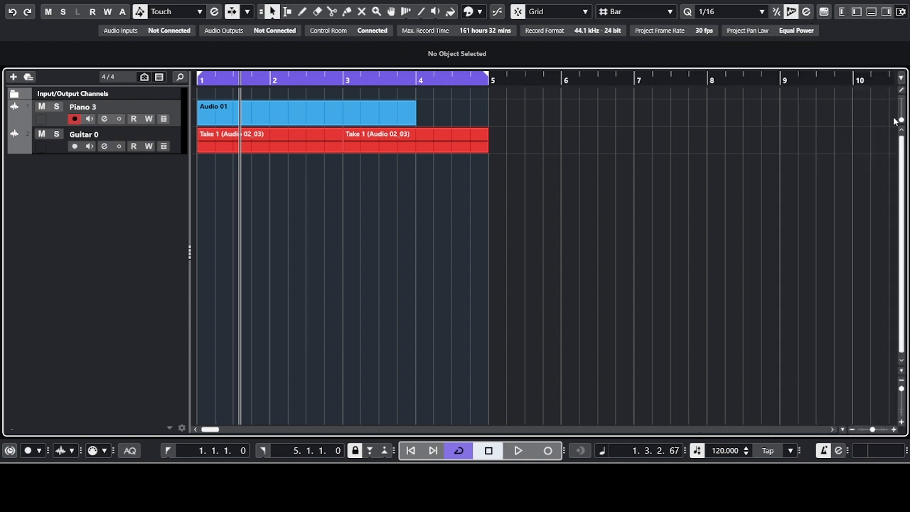
pyautogui.click(886, 12)
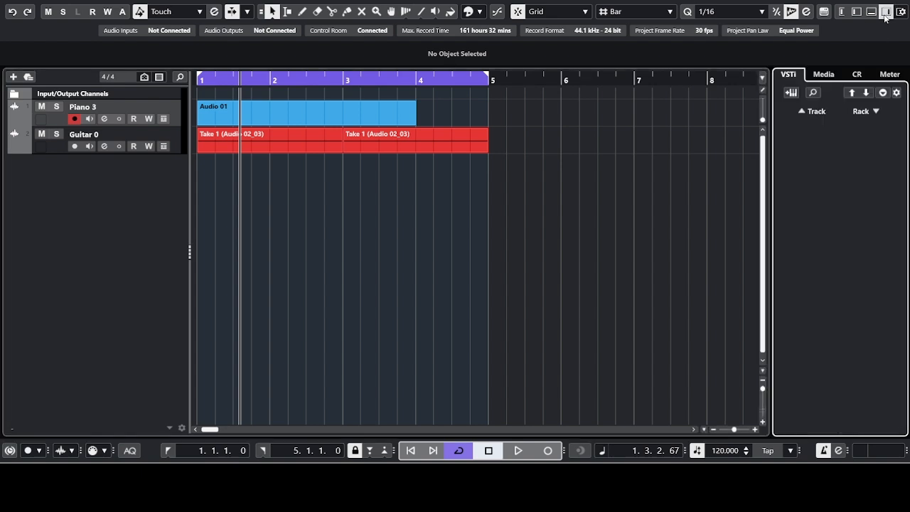
pyautogui.click(842, 12)
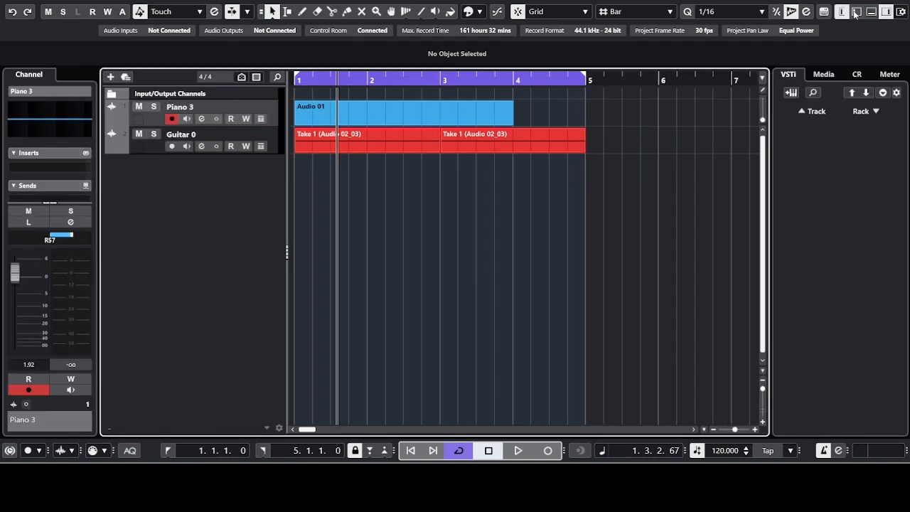
pyautogui.click(856, 12)
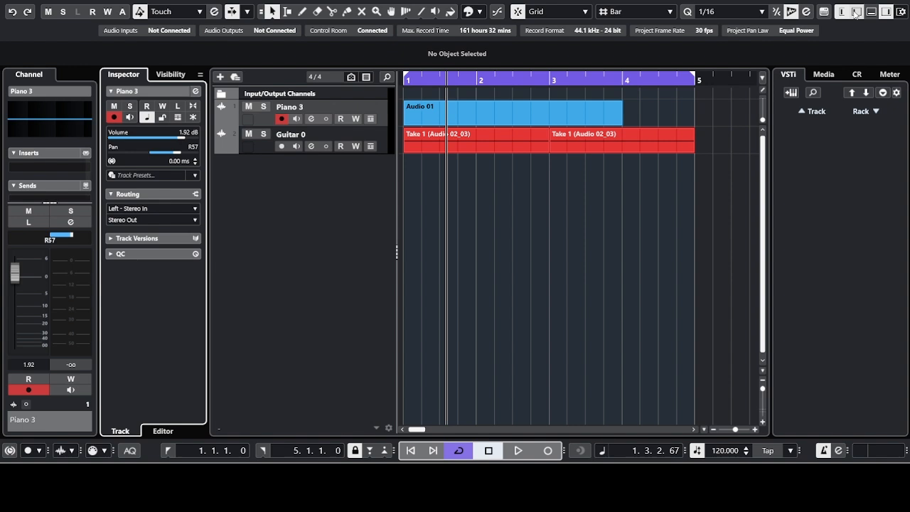
pyautogui.click(856, 13)
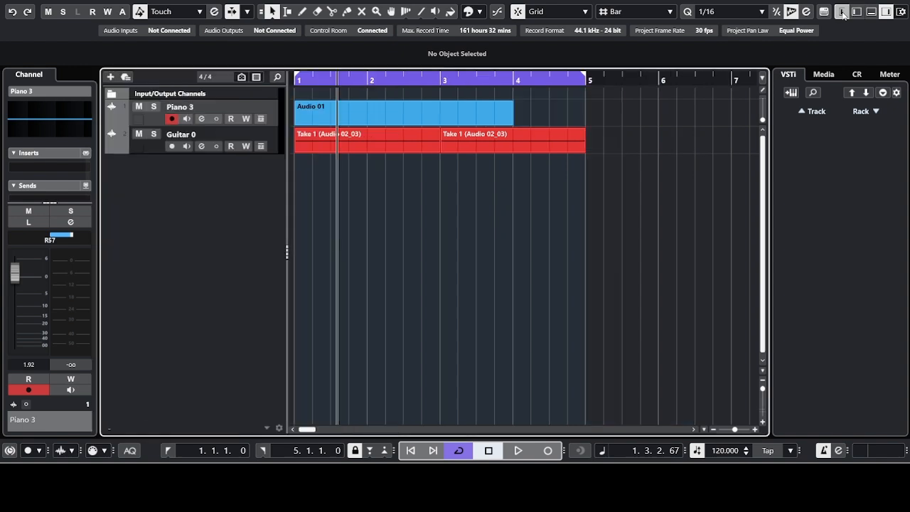
pyautogui.click(842, 11)
pyautogui.click(886, 12)
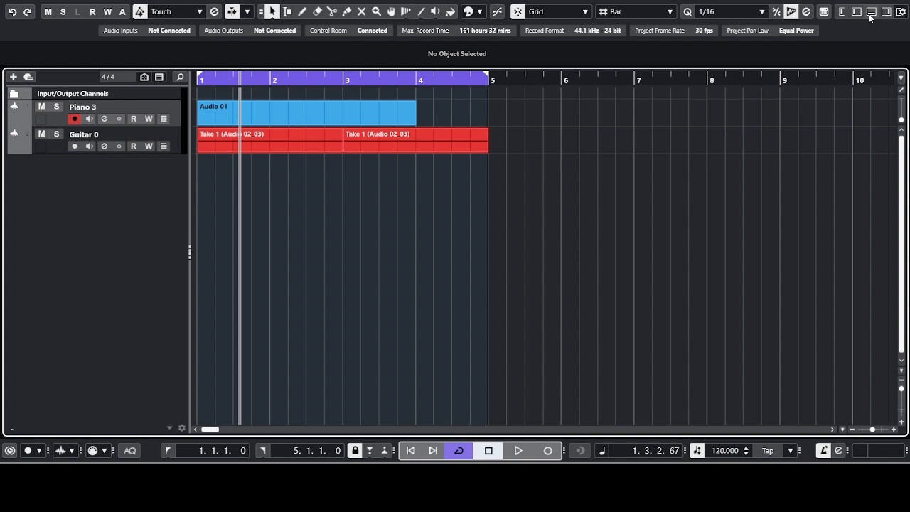
# Step: In the MixConsole, set Piano 3 to 3.55, Guitar 0 1.70, Stereo Out 1.09, Stereo In 1.40 dB
pyautogui.click(871, 12)
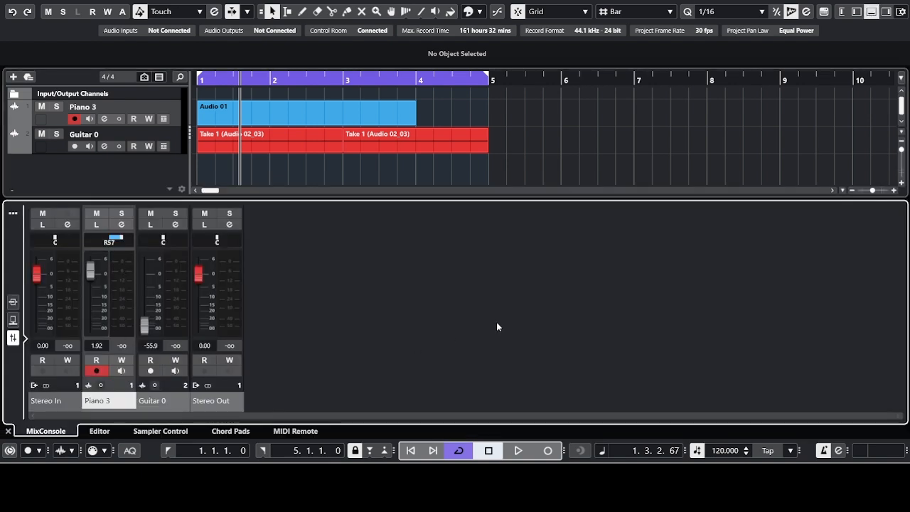
pyautogui.moveTo(91, 277)
pyautogui.mouseDown()
pyautogui.moveTo(92, 305)
pyautogui.moveTo(97, 274)
pyautogui.mouseUp()
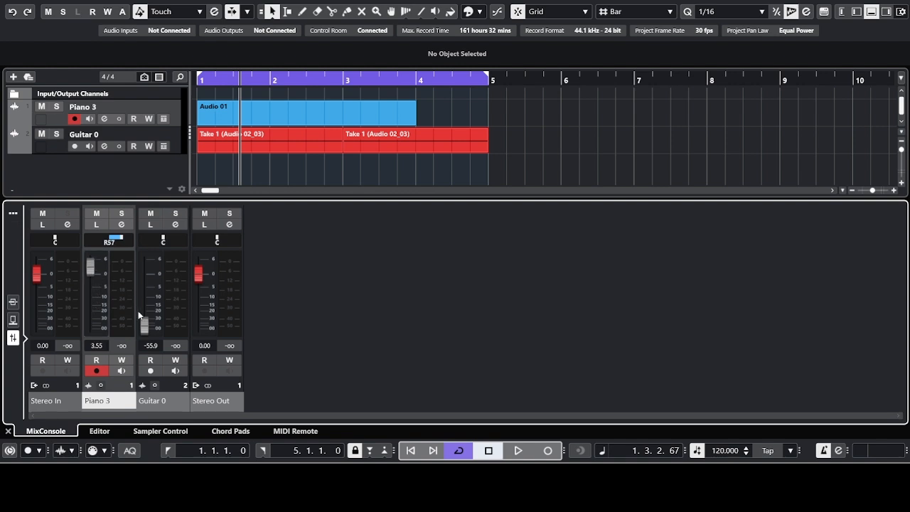
pyautogui.moveTo(144, 325); pyautogui.dragTo(143, 272)
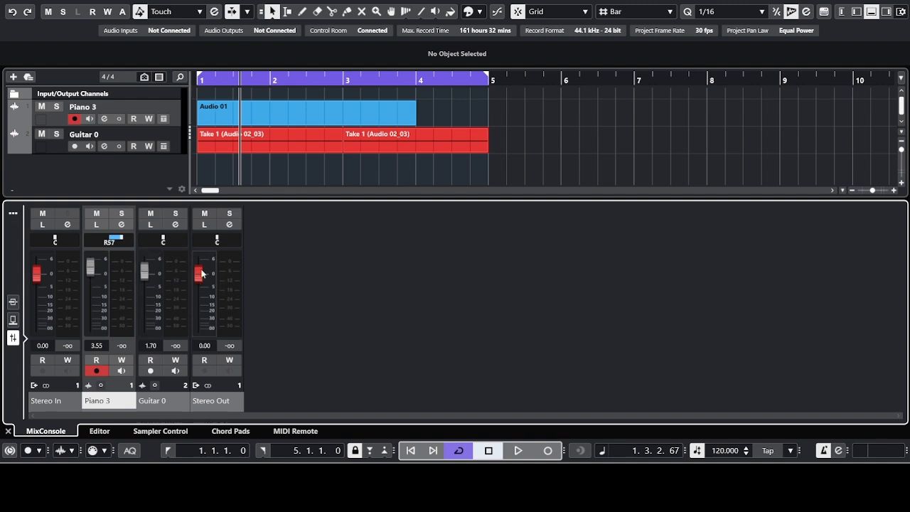
pyautogui.moveTo(202, 275)
pyautogui.mouseDown()
pyautogui.moveTo(201, 298)
pyautogui.moveTo(202, 272)
pyautogui.mouseUp()
pyautogui.moveTo(35, 276)
pyautogui.mouseDown()
pyautogui.moveTo(35, 295)
pyautogui.moveTo(36, 271)
pyautogui.mouseUp()
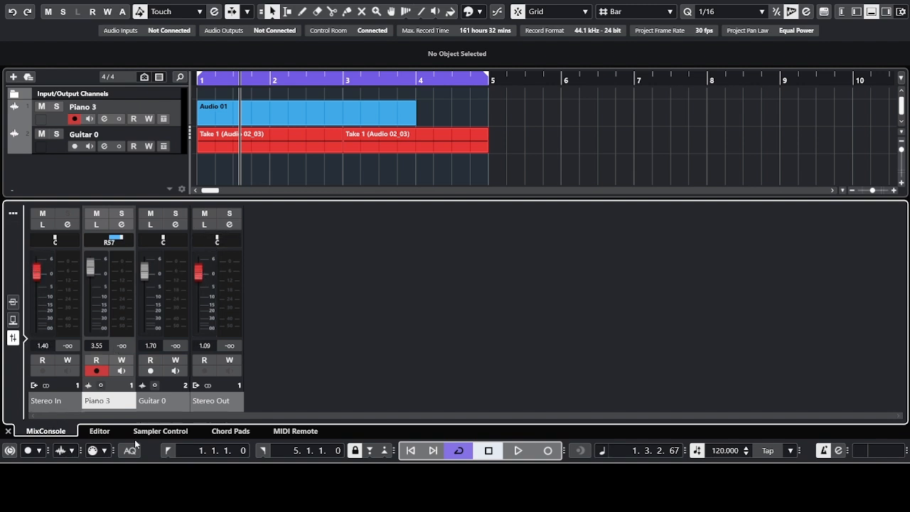
pyautogui.click(103, 432)
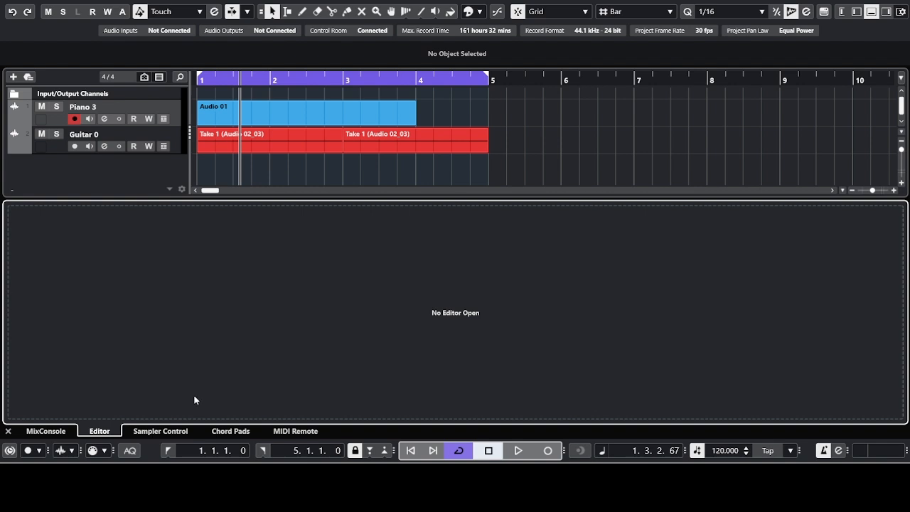
# Step: Browse the Sampler Control, Chord Pads and MIDI Remote pages, then close the lower zone
pyautogui.click(168, 432)
pyautogui.click(221, 434)
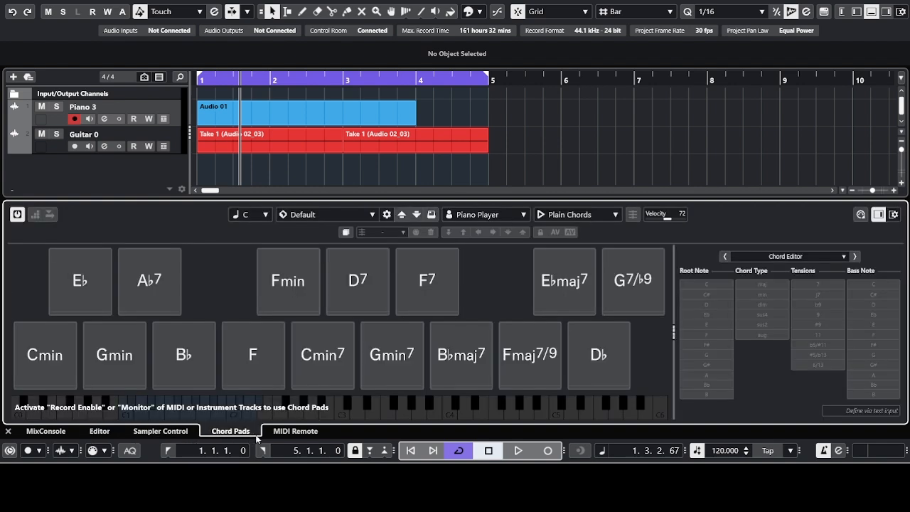
pyautogui.click(298, 434)
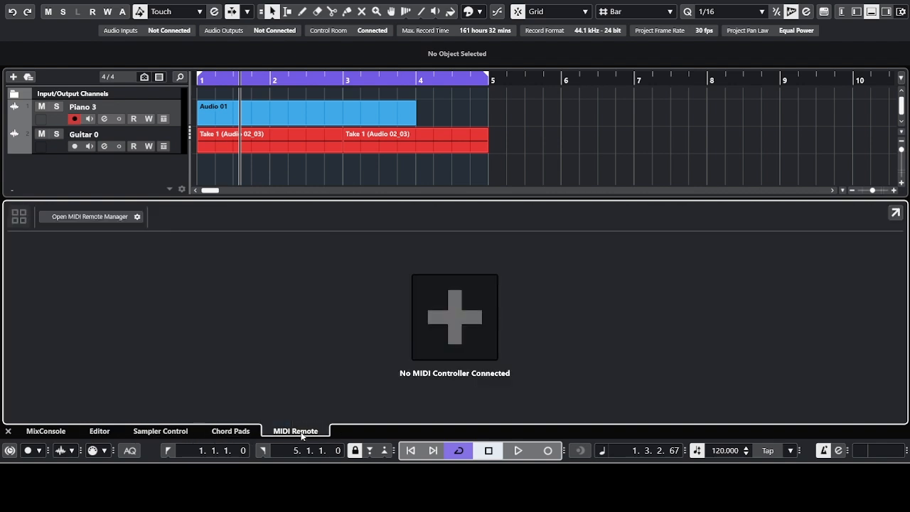
pyautogui.click(7, 431)
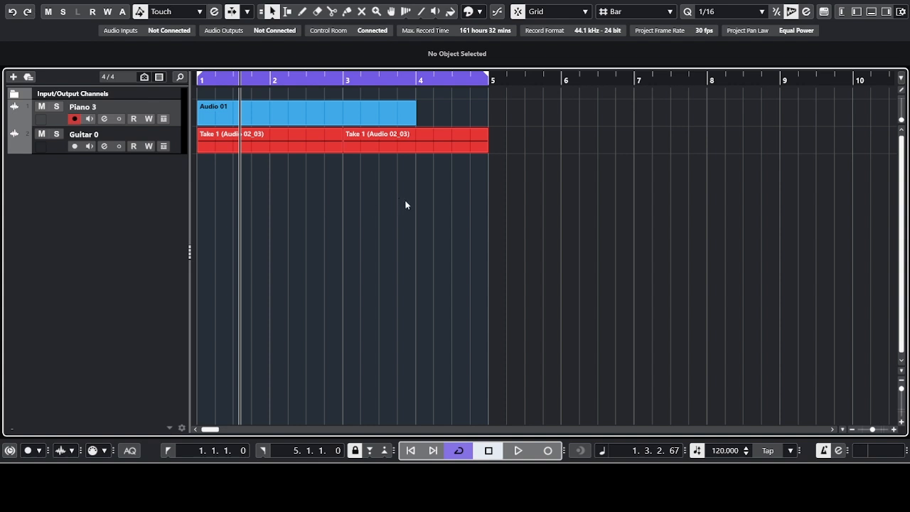
pyautogui.click(231, 12)
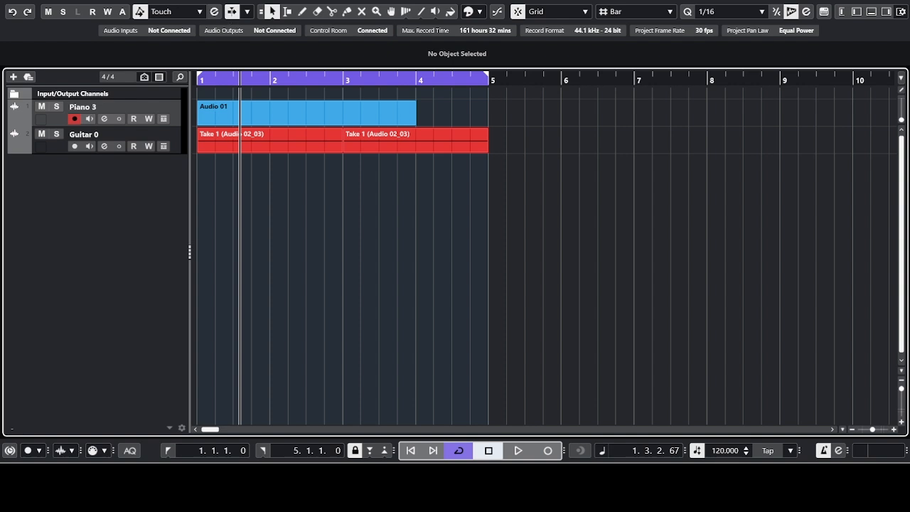